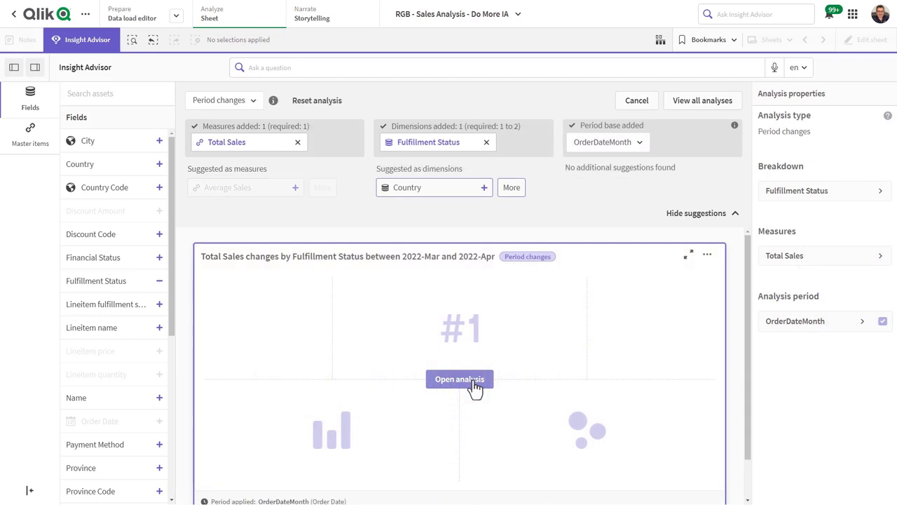
# Open the analysis of Total Sales changes by Fulfillment Status and look through the available analysis types
pyautogui.click(473, 382)
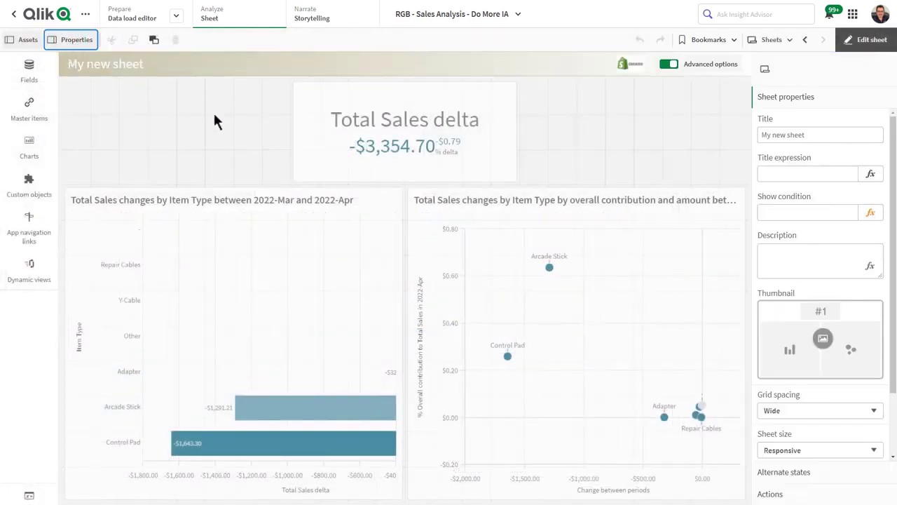
pyautogui.click(495, 219)
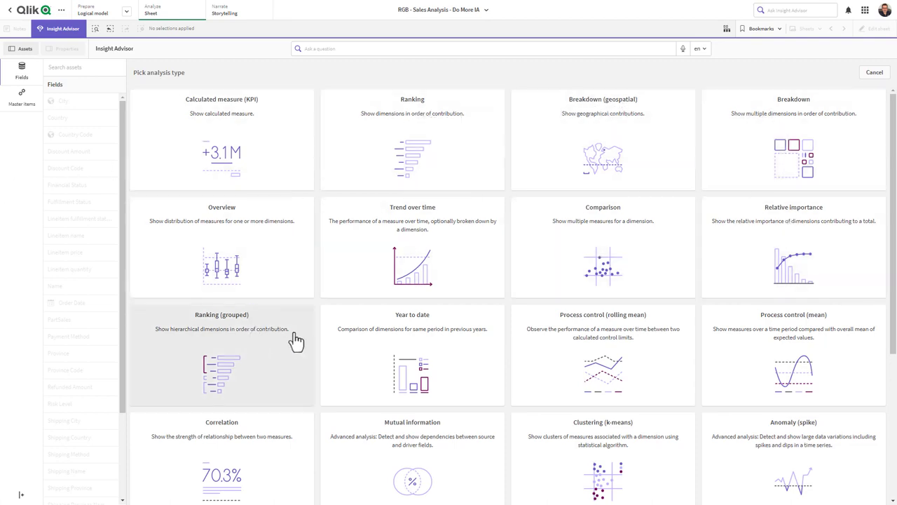
pyautogui.scroll(-1, 806, 382)
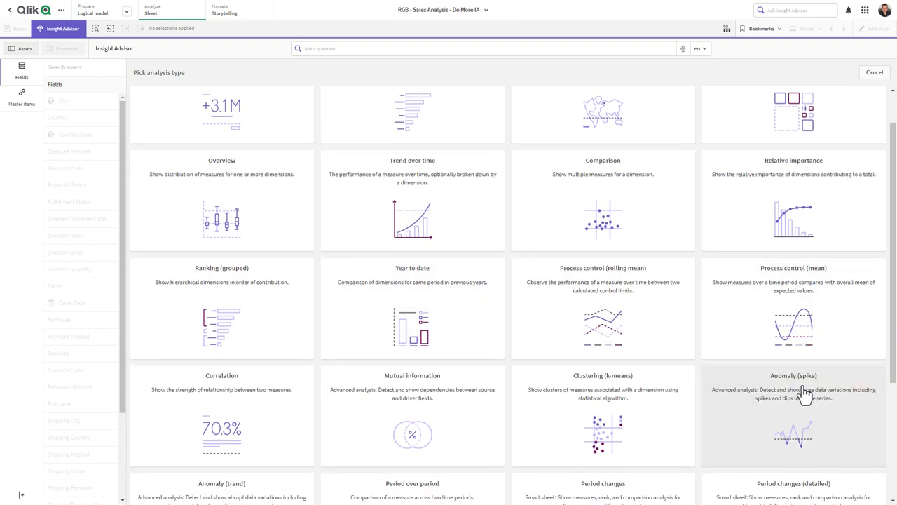
pyautogui.scroll(1, 789, 400)
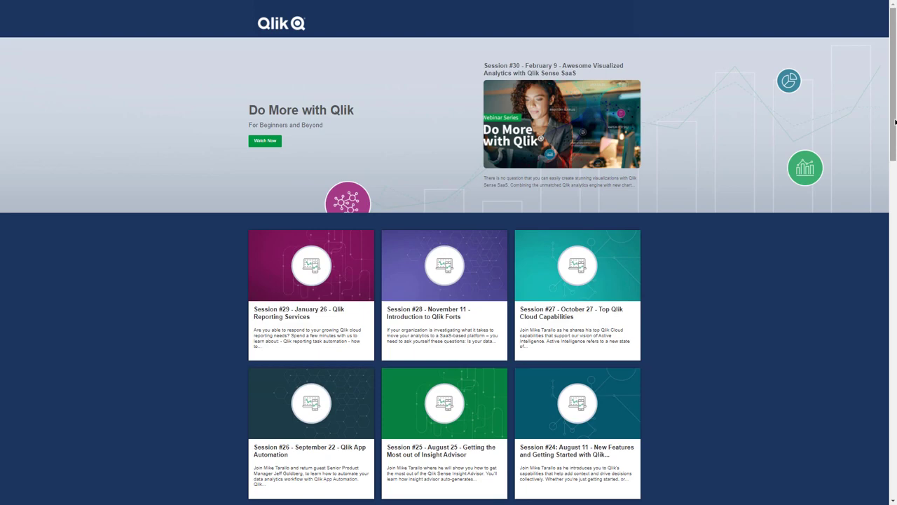
# Find Session #11, Business Logic, on the Do More with Qlik webinar page and play its webcast
pyautogui.moveTo(895, 122); pyautogui.dragTo(887, 378)
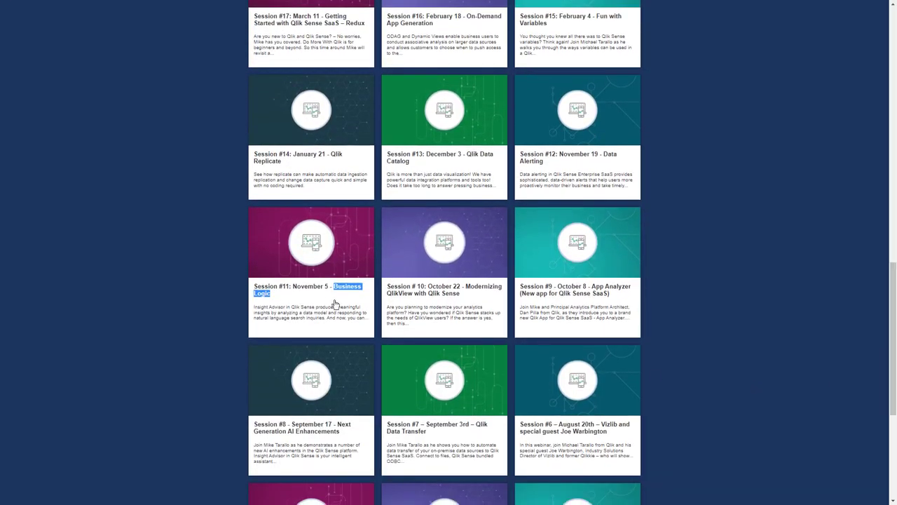
pyautogui.click(314, 293)
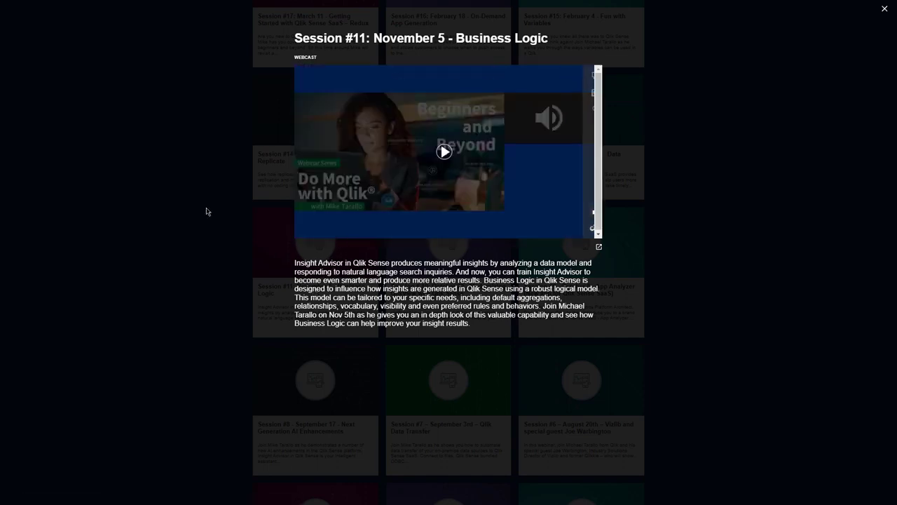
pyautogui.click(446, 153)
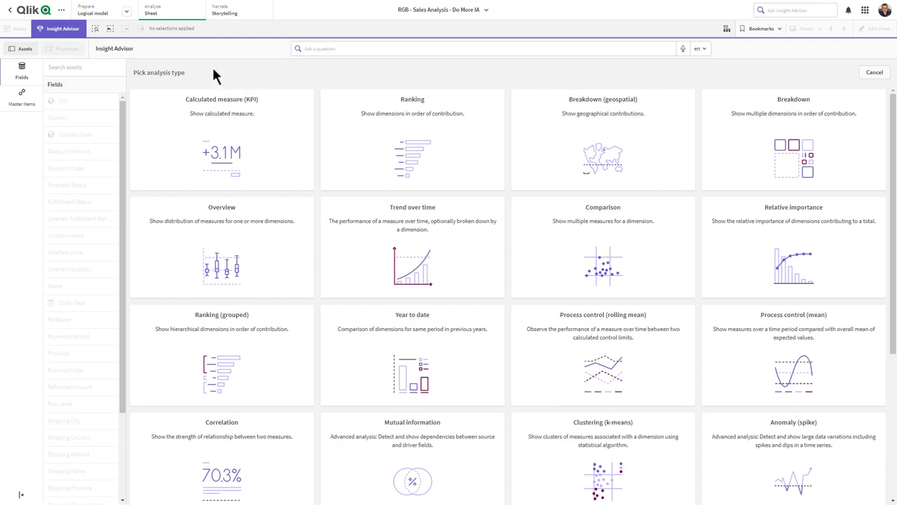
# Reopen Insight Advisor on its start page and view the master items and the question search history
pyautogui.click(64, 31)
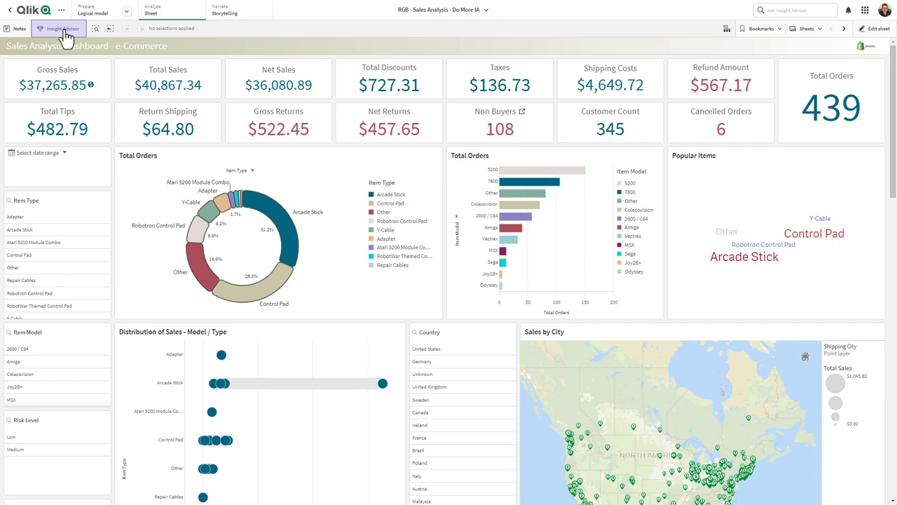
pyautogui.click(64, 31)
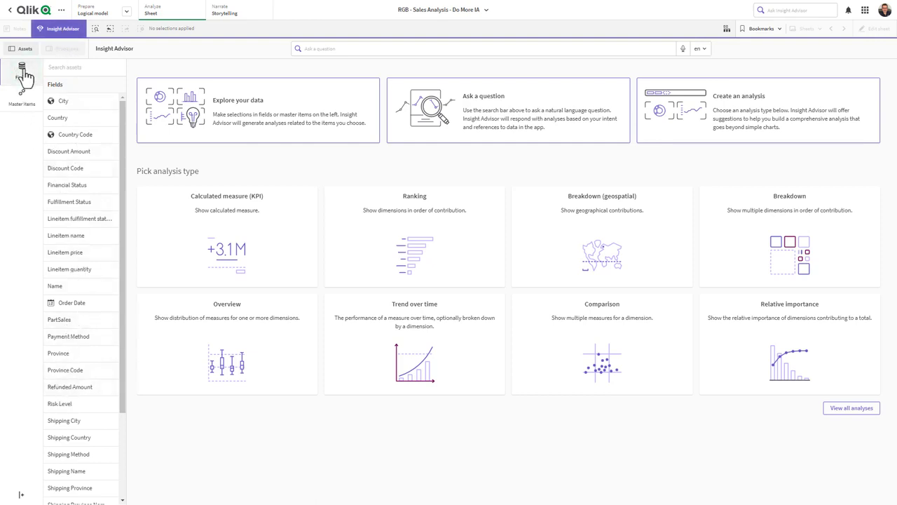
pyautogui.click(33, 112)
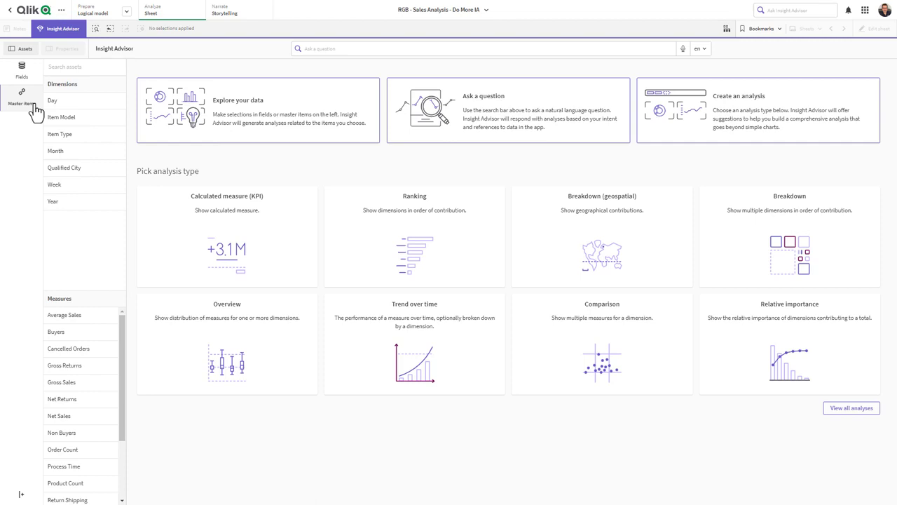
pyautogui.click(372, 48)
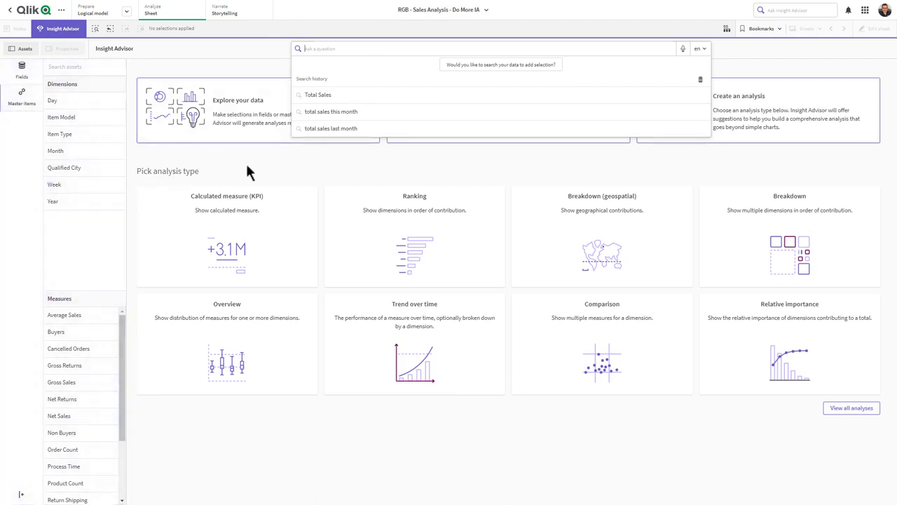
pyautogui.click(248, 166)
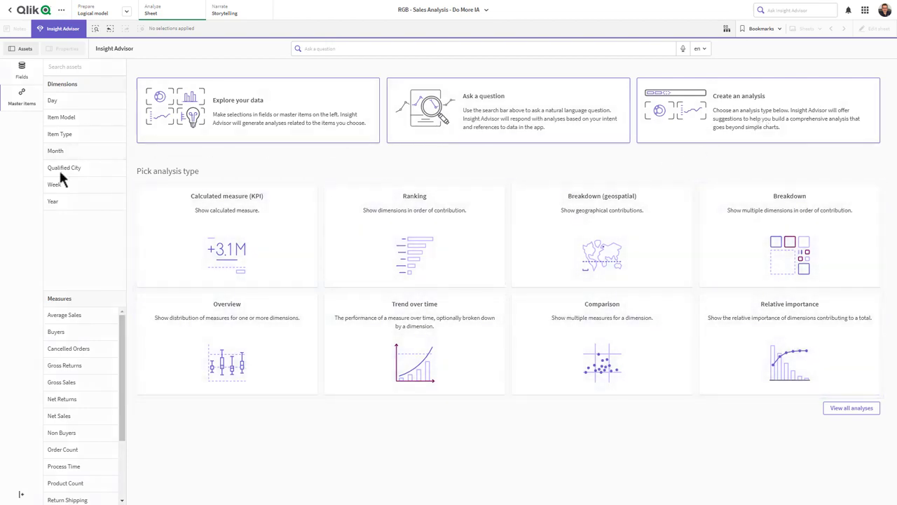
# Generate an auto-analysis from the Total Orders and Order Date fields and review its charts and additional results
pyautogui.click(22, 72)
pyautogui.scroll(-3, 72, 274)
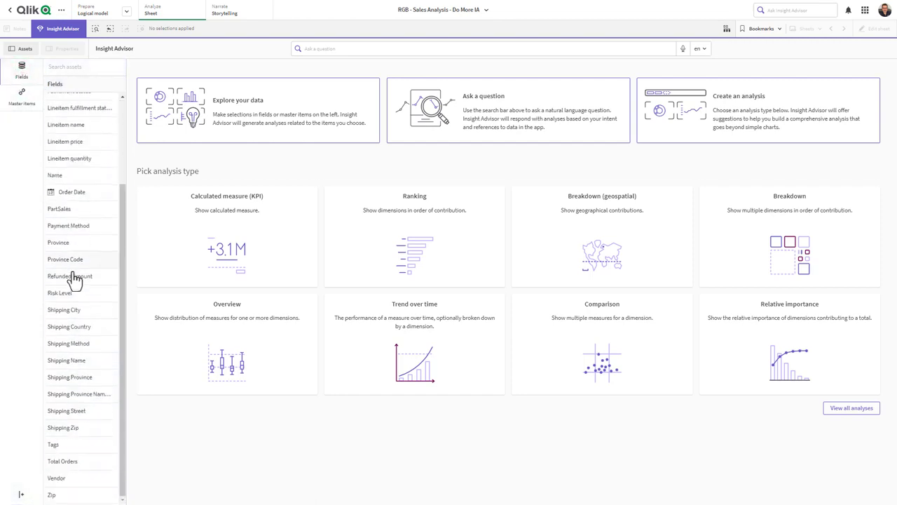
pyautogui.click(96, 461)
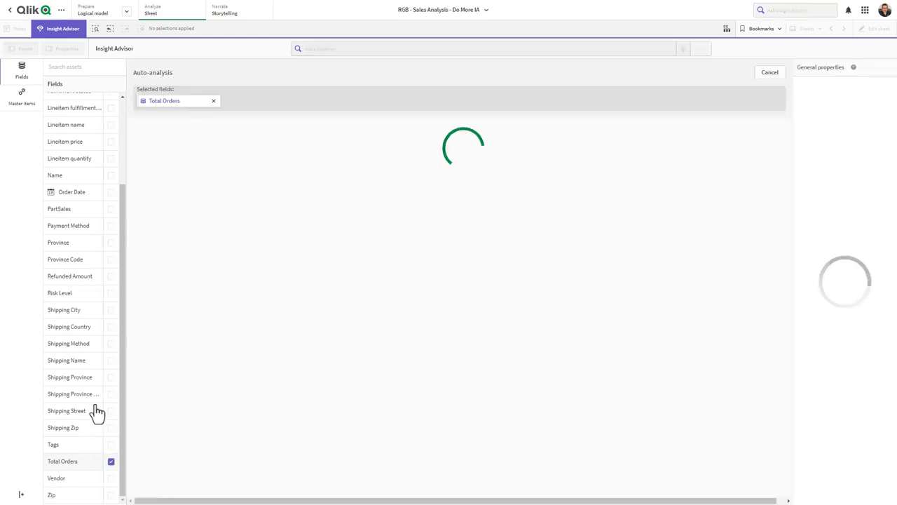
pyautogui.click(111, 194)
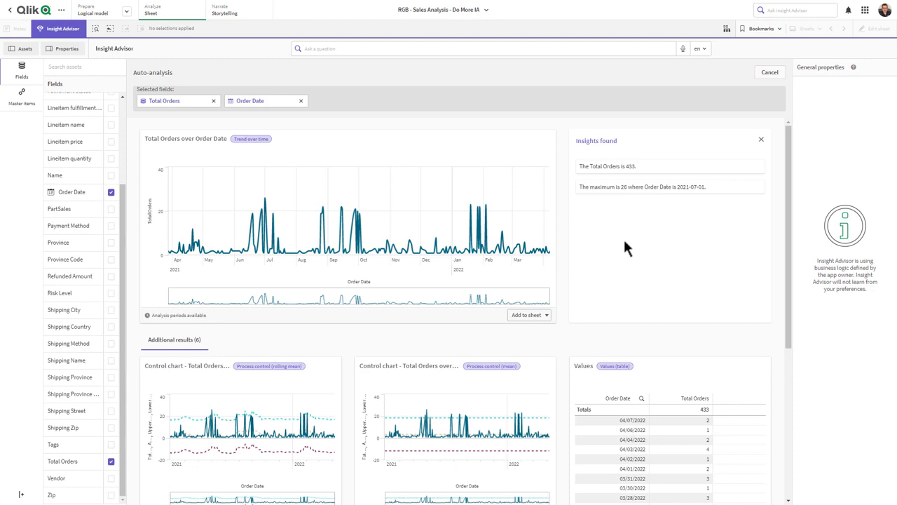
pyautogui.scroll(-2, 634, 241)
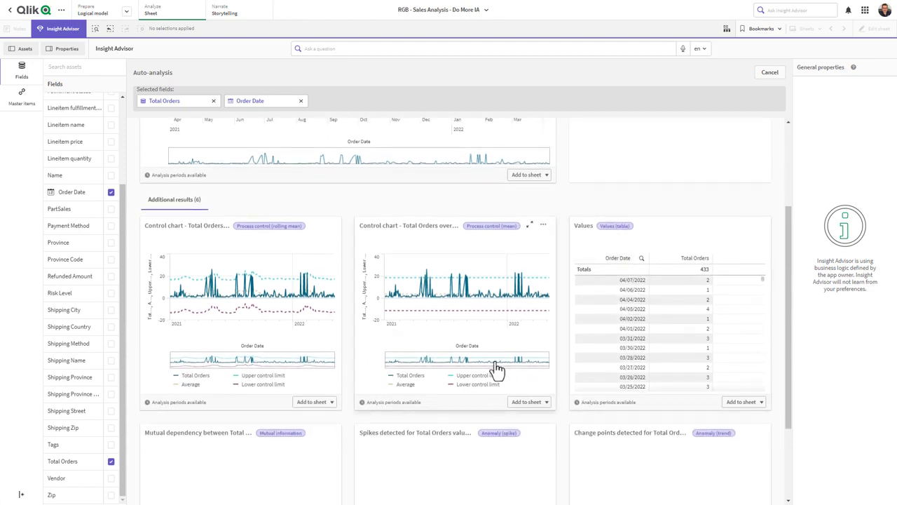
pyautogui.scroll(-2, 388, 321)
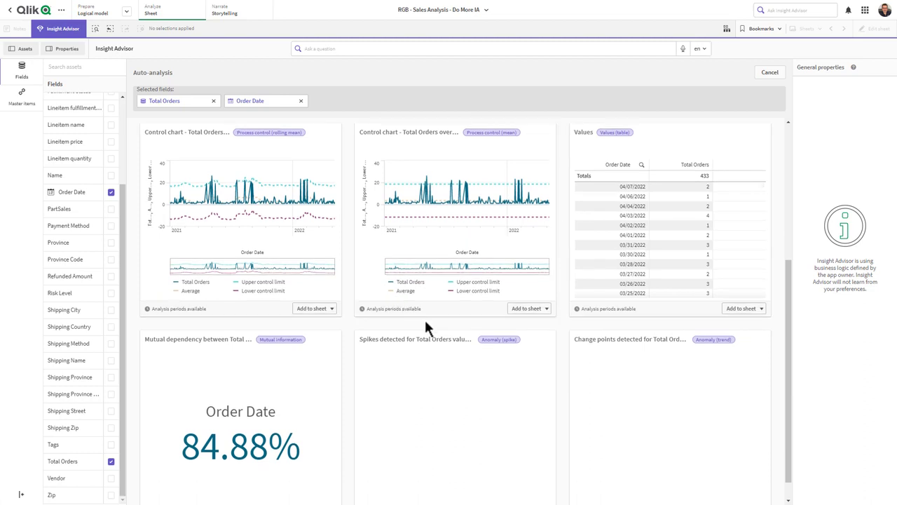
pyautogui.scroll(5, 413, 352)
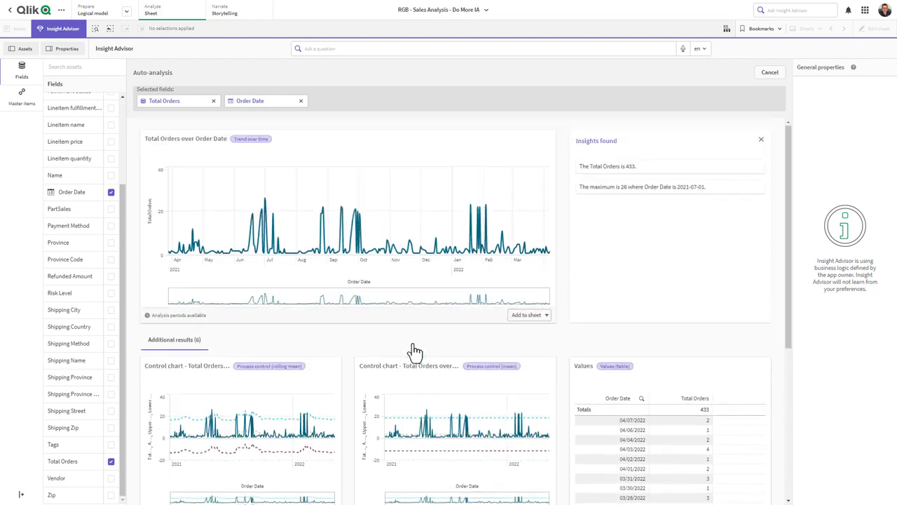
# Ask Insight Advisor the natural language question "total sales this month"
pyautogui.click(335, 49)
pyautogui.write('total')
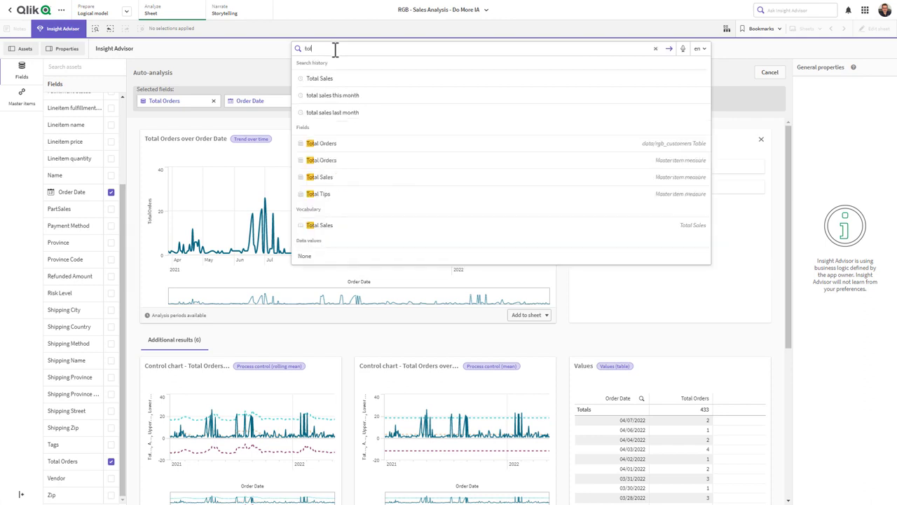
pyautogui.write('s this month')
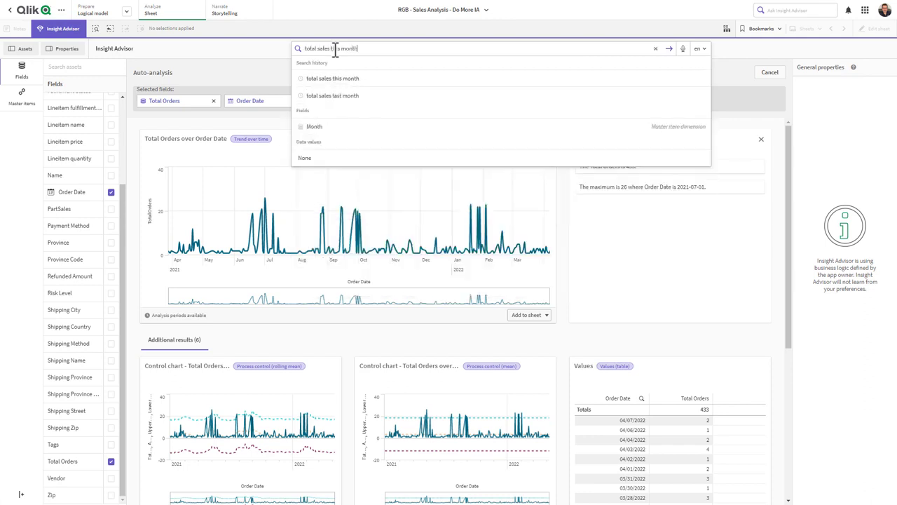
pyautogui.press('Return')
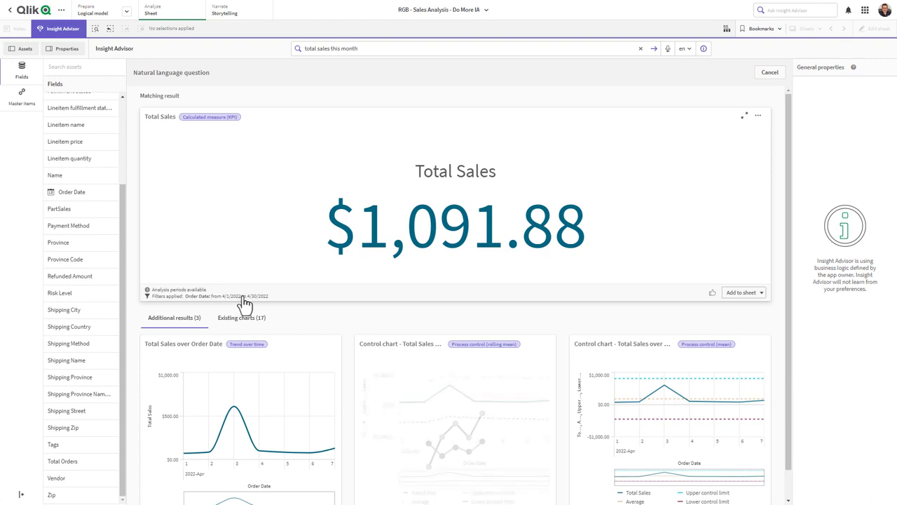
# Show the Total Sales result's analysis properties, and clear the question to return to the Insight Advisor start page
pyautogui.click(186, 295)
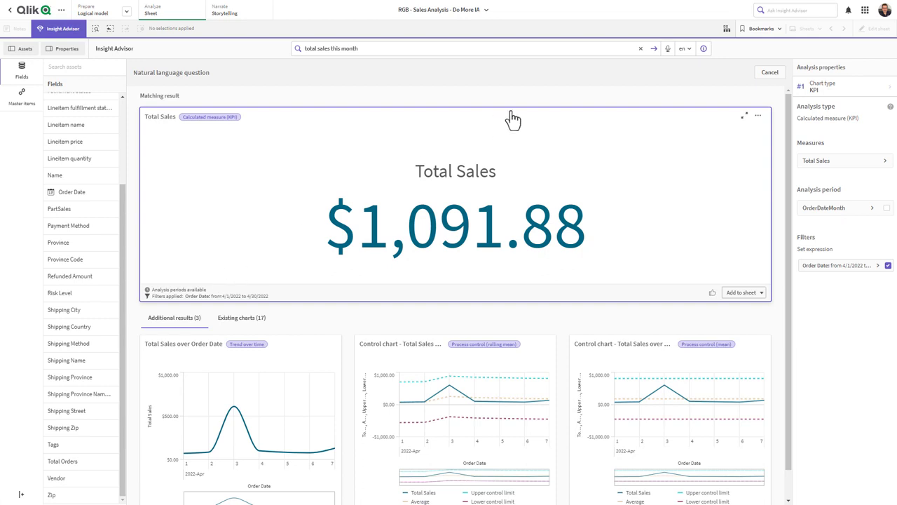
pyautogui.click(640, 49)
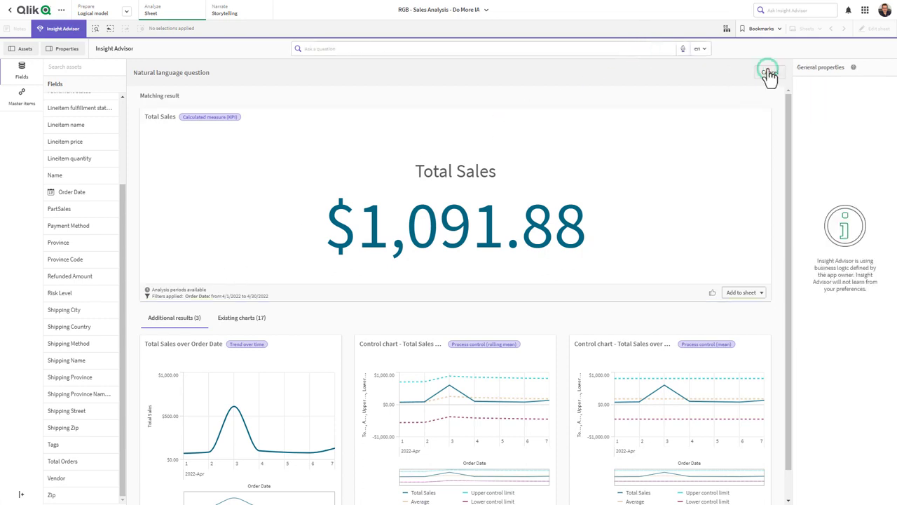
pyautogui.click(768, 72)
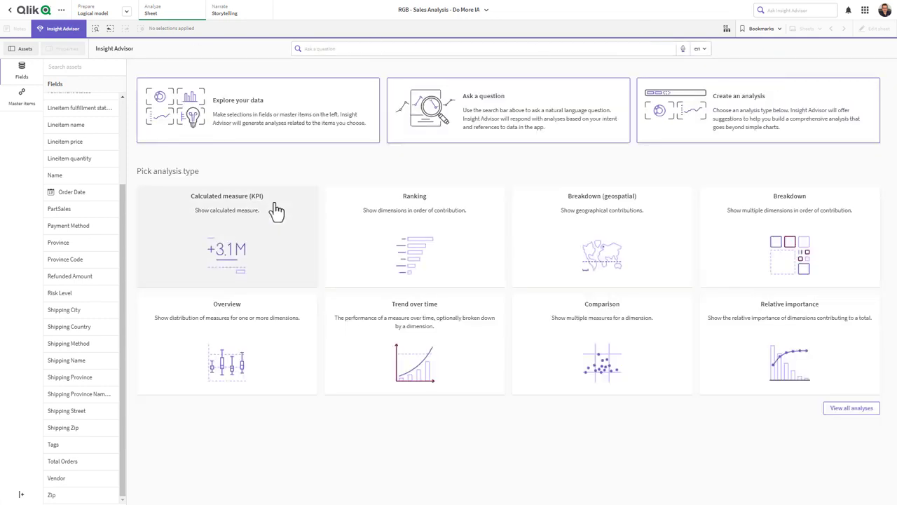
# Look through the complete list of analysis types and return to the Insight Advisor start page
pyautogui.click(854, 410)
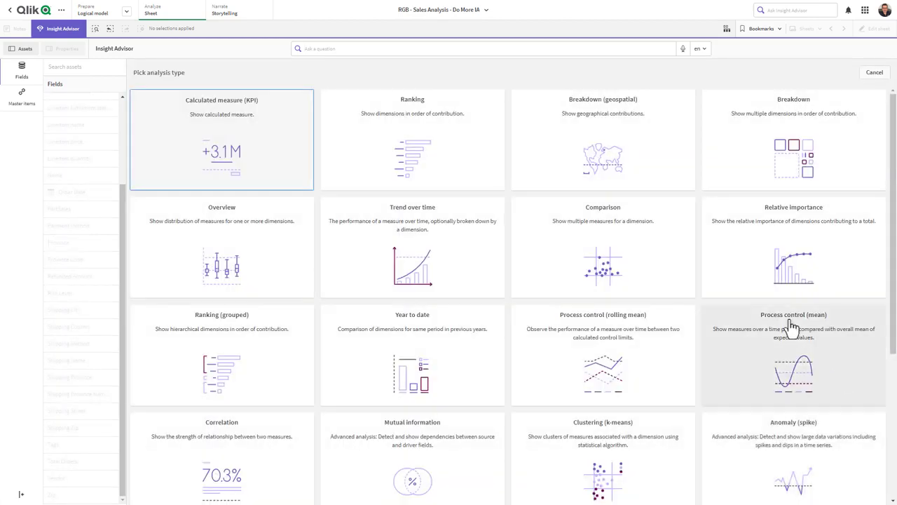
pyautogui.scroll(-3, 790, 330)
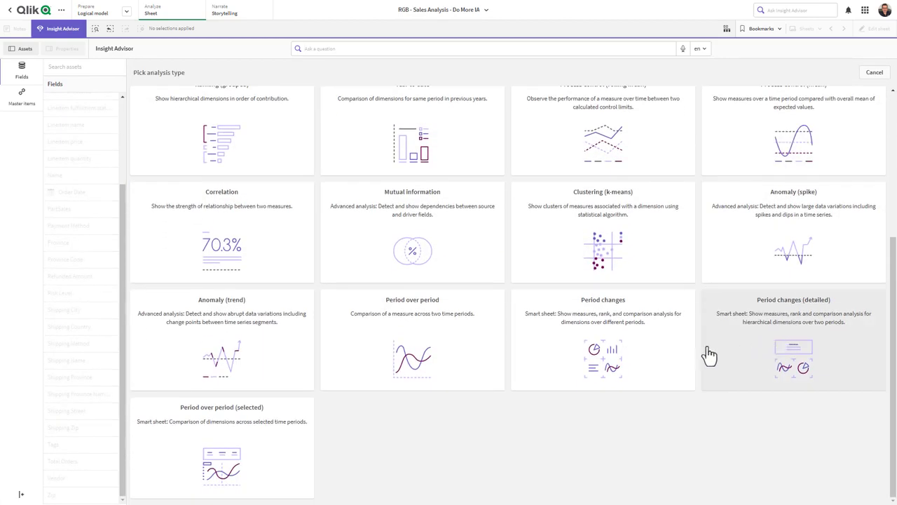
pyautogui.scroll(3, 701, 359)
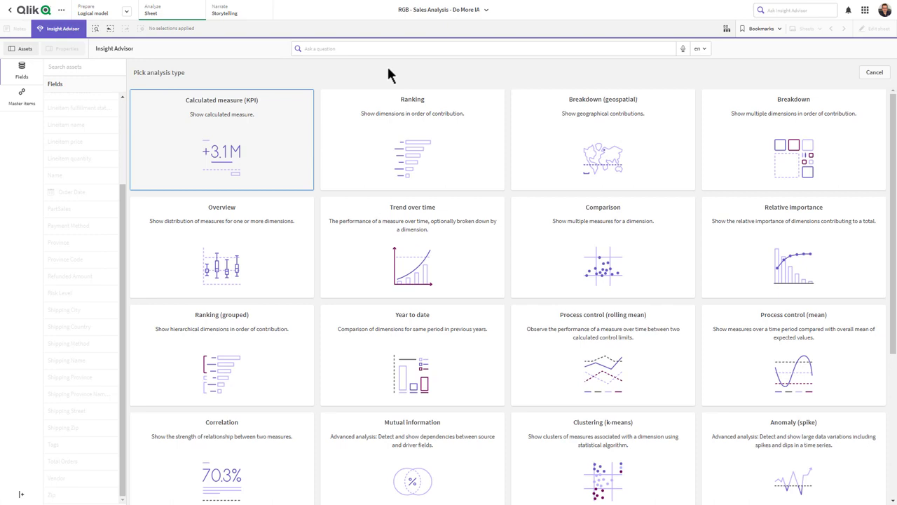
pyautogui.click(71, 36)
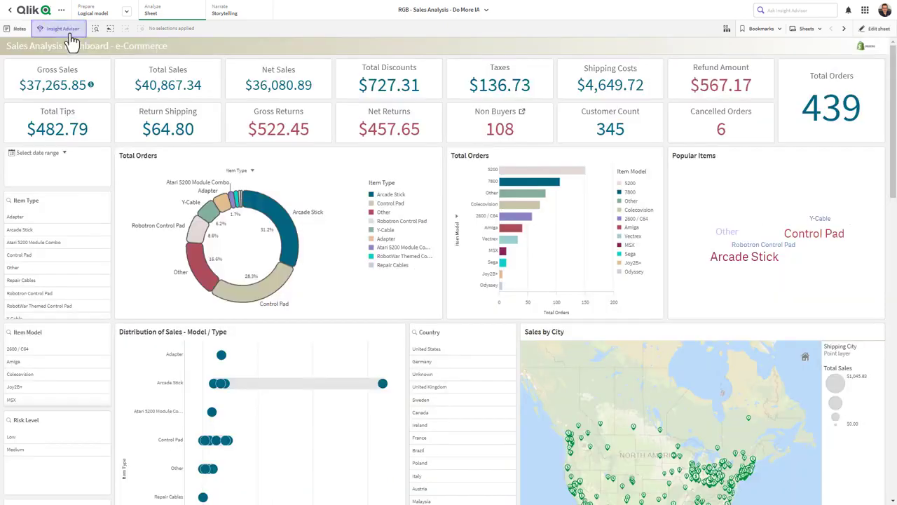
pyautogui.click(71, 35)
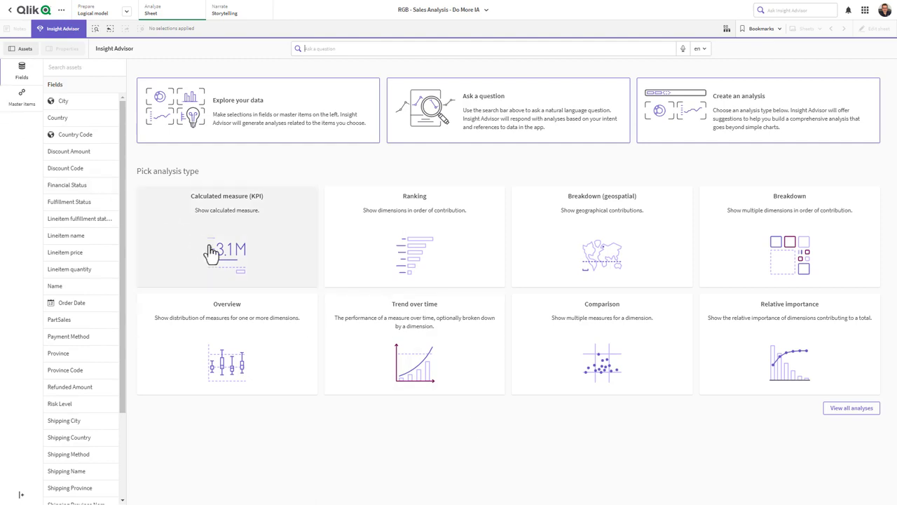
# Create a Calculated measure (KPI) analysis with the master item Total Sales as its measure
pyautogui.click(288, 273)
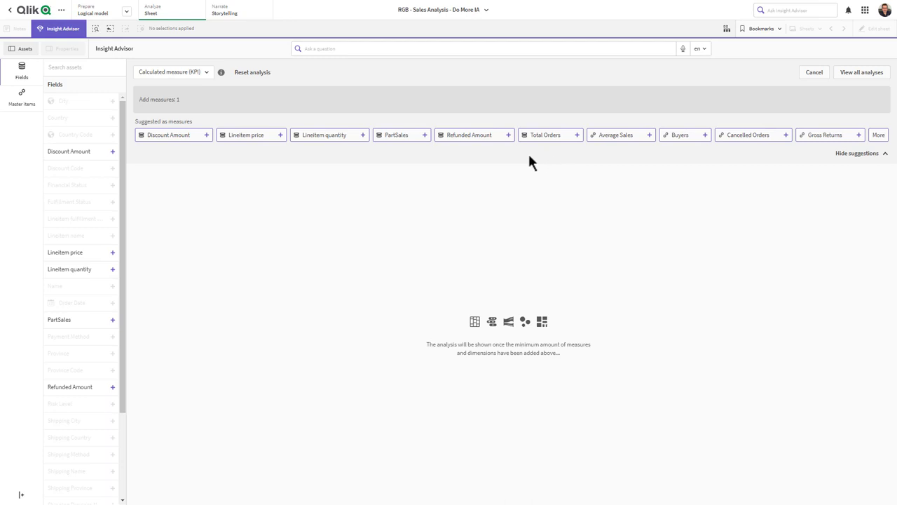
pyautogui.click(28, 102)
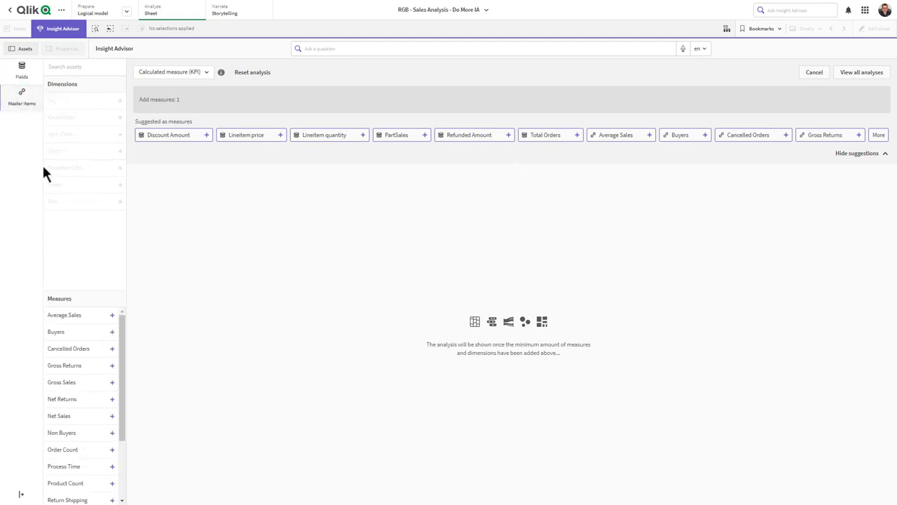
pyautogui.click(19, 70)
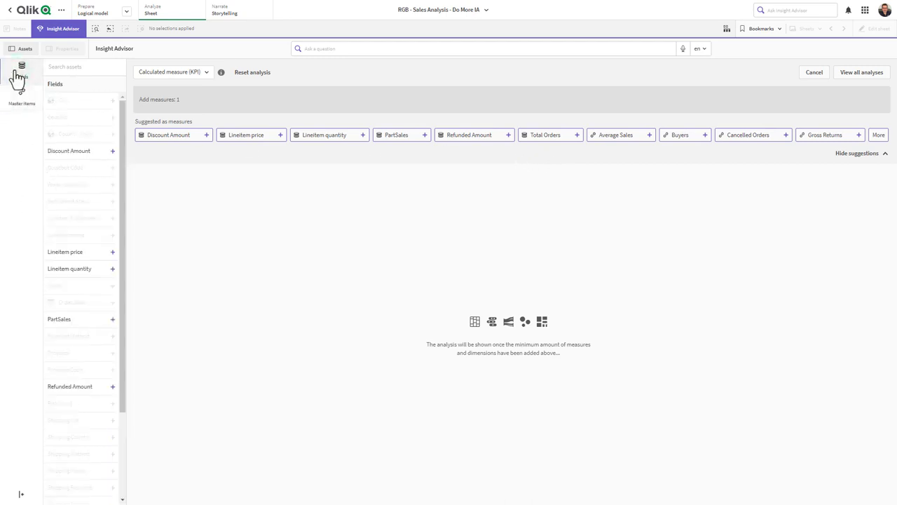
pyautogui.click(879, 137)
pyautogui.moveTo(886, 170); pyautogui.dragTo(889, 228)
pyautogui.click(834, 257)
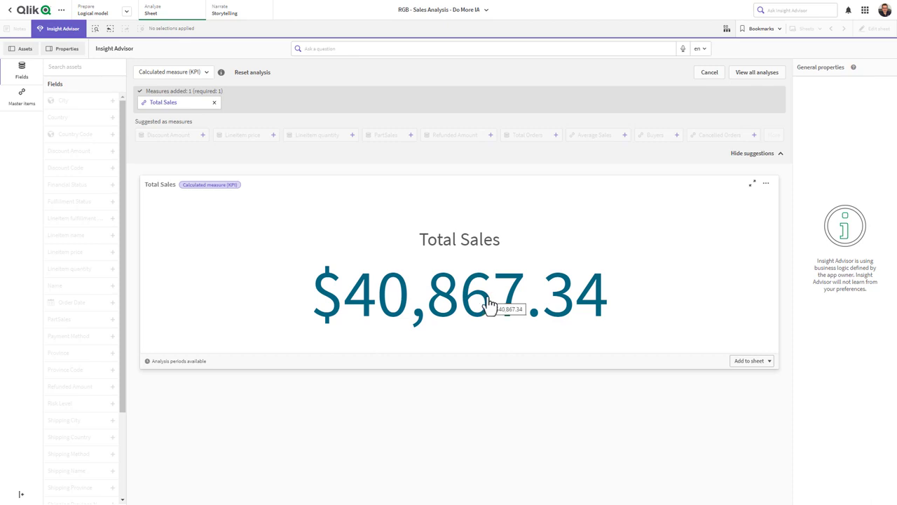
# View the recent searches in smart search and close it again
pyautogui.click(94, 29)
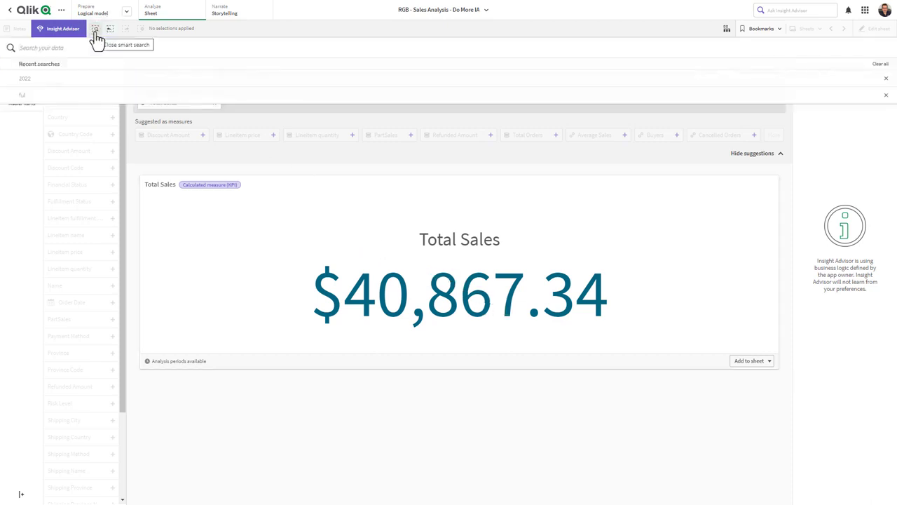
pyautogui.click(95, 30)
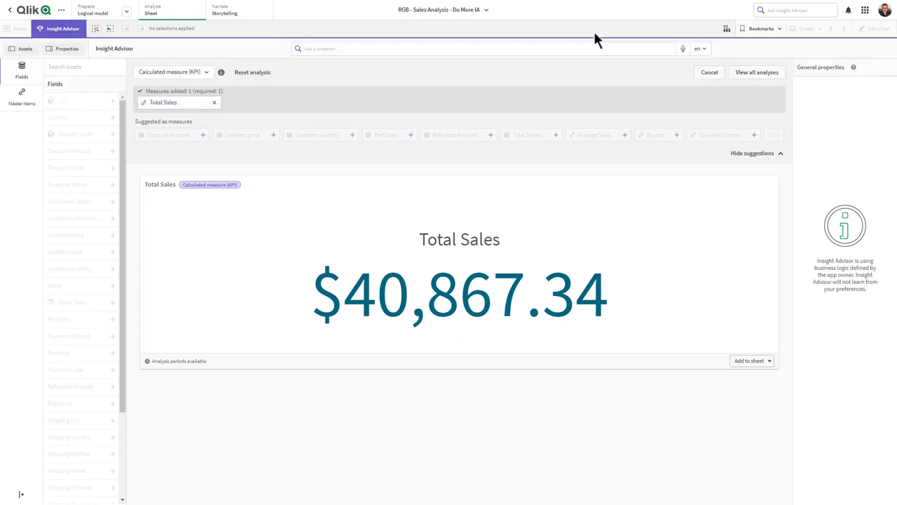
# Apply the Year - 2022 bookmark to the Total Sales KPI and clear the Year selection again
pyautogui.click(758, 32)
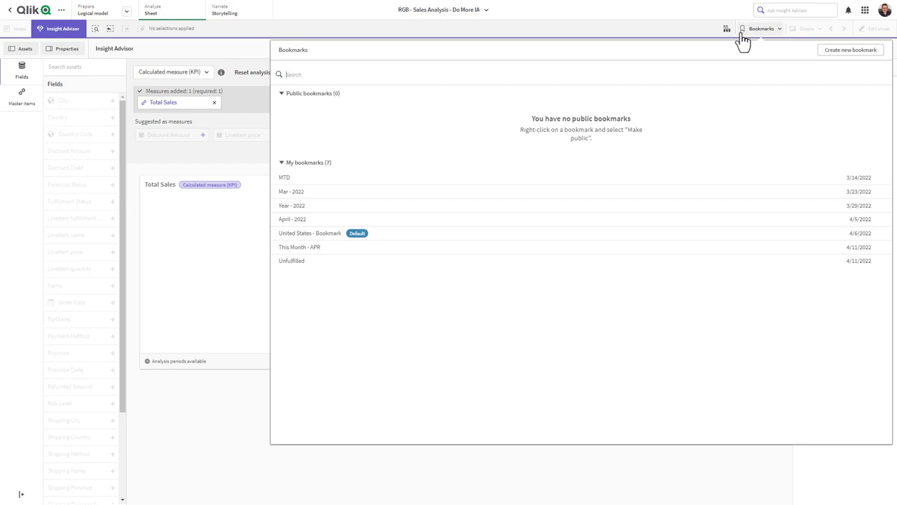
pyautogui.click(297, 206)
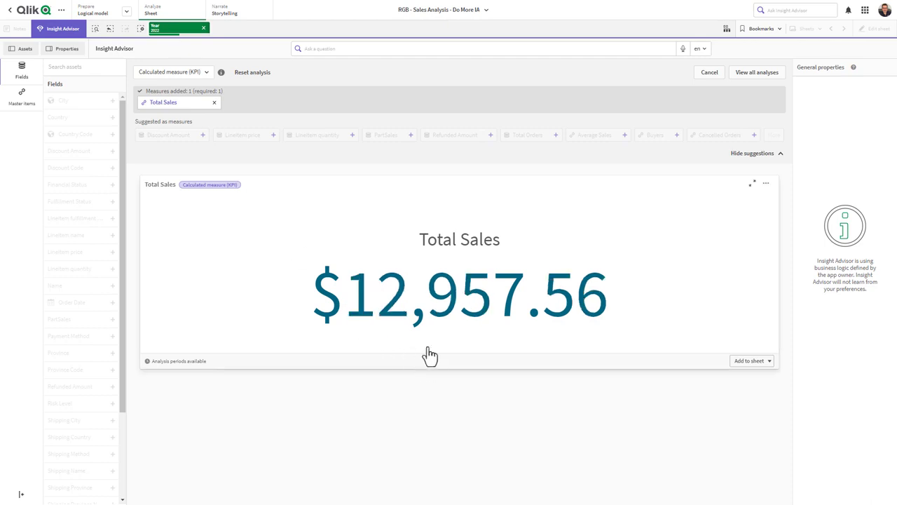
pyautogui.click(204, 29)
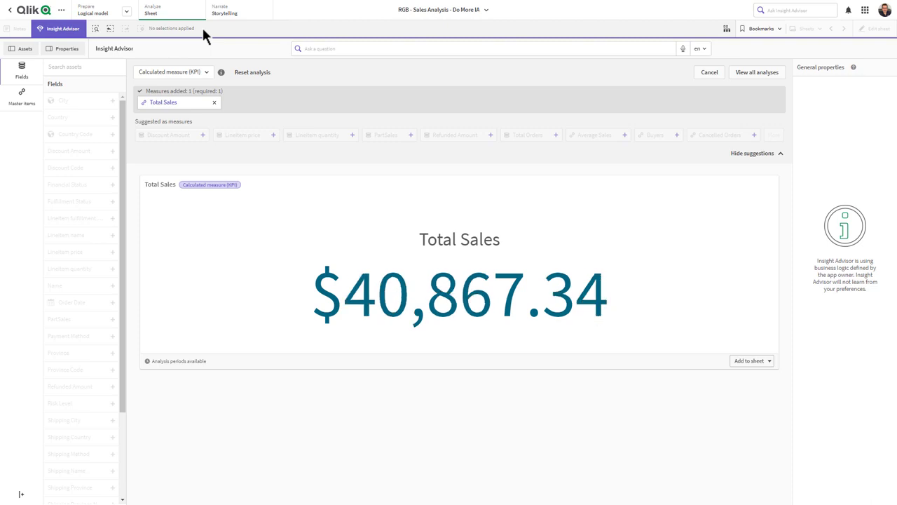
# Enable the analysis period for the Total Sales KPI and set it to OrderDateYear, comparing 2021 with 2022
pyautogui.click(184, 363)
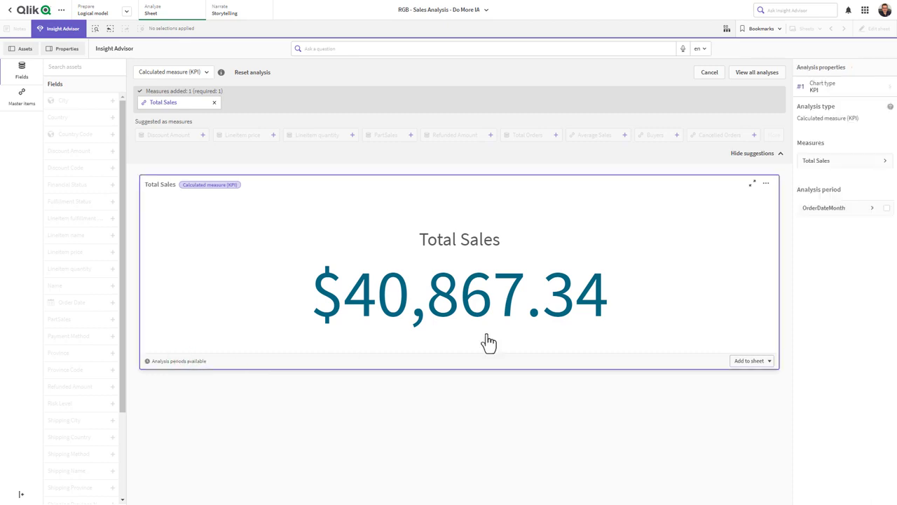
pyautogui.click(871, 212)
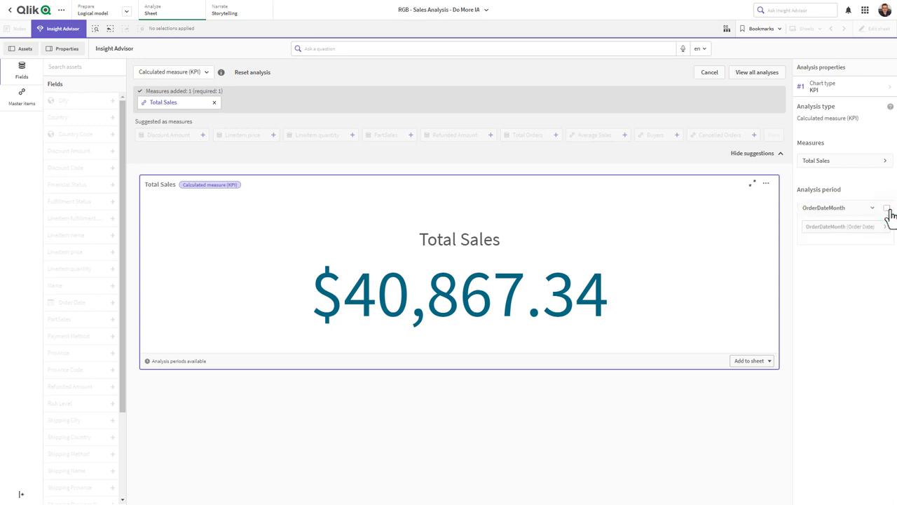
pyautogui.click(887, 208)
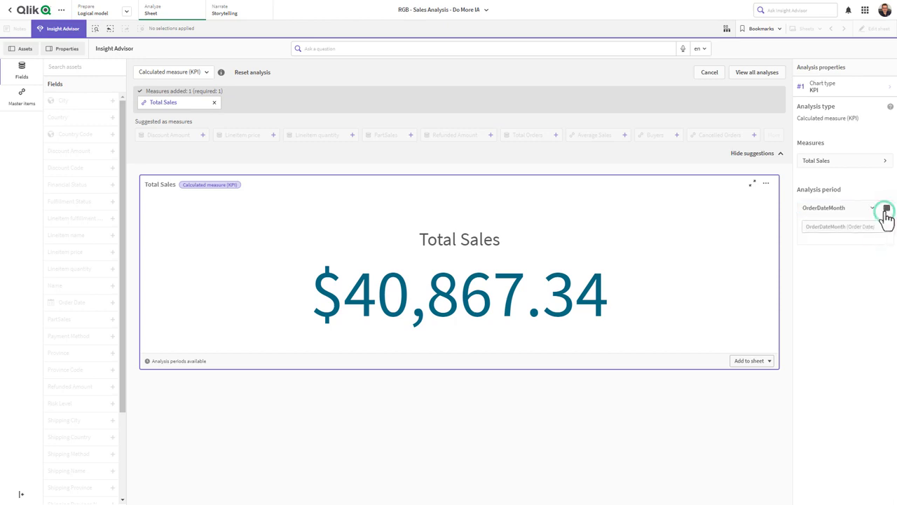
pyautogui.click(882, 229)
pyautogui.click(865, 259)
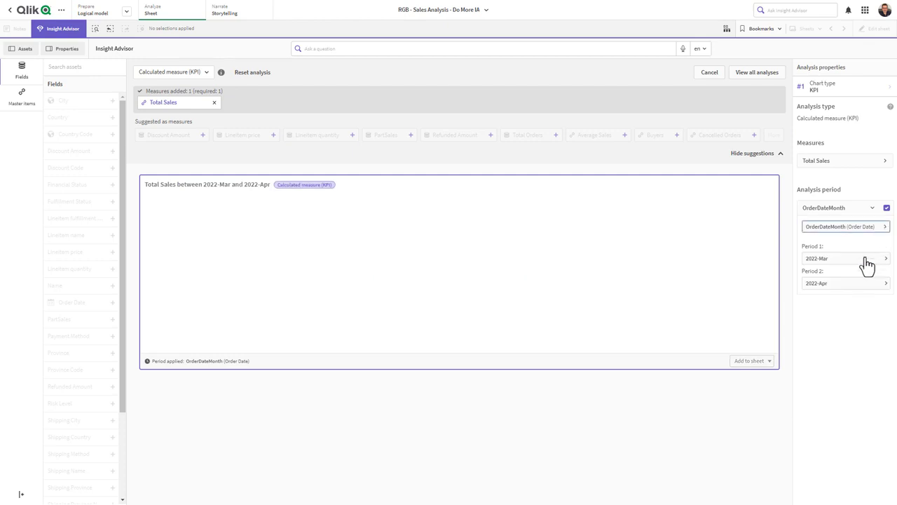
pyautogui.click(851, 226)
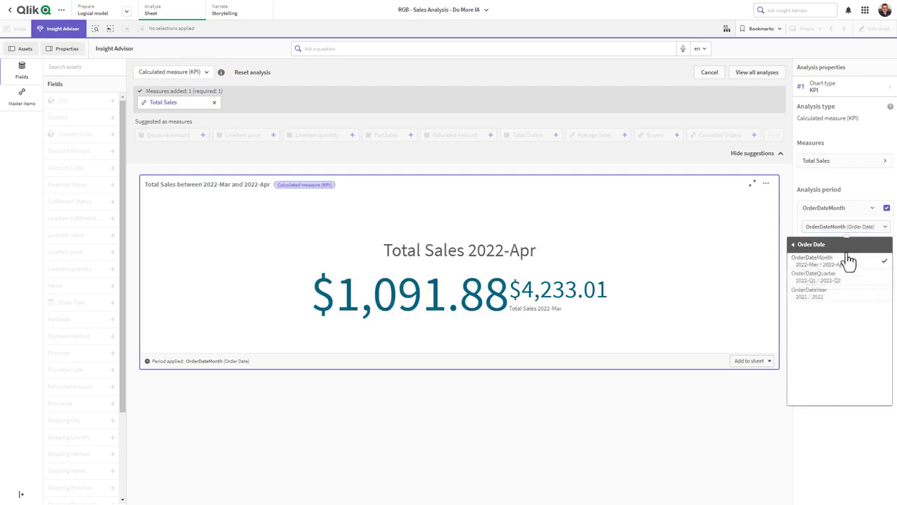
pyautogui.click(838, 300)
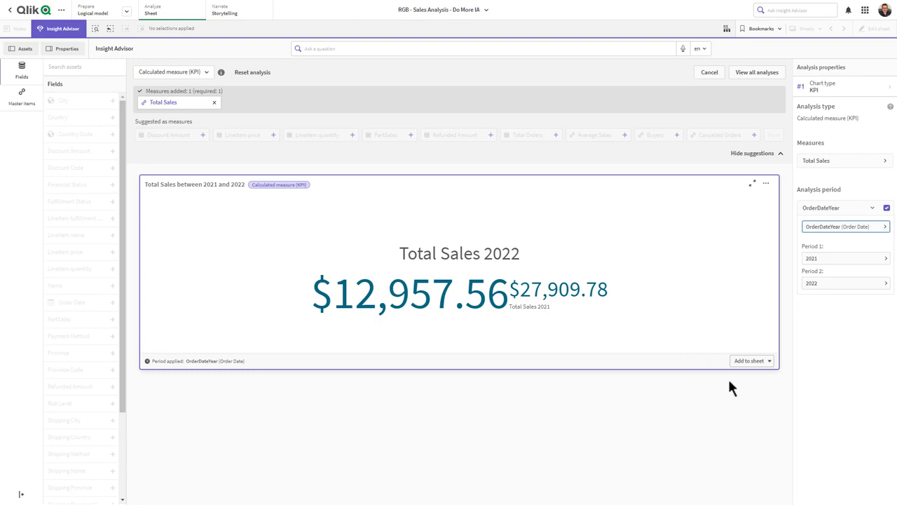
# Add the Total Sales between 2021 and 2022 KPI to the sheet Insight Advisor Analysis Type - Demonstration
pyautogui.click(749, 362)
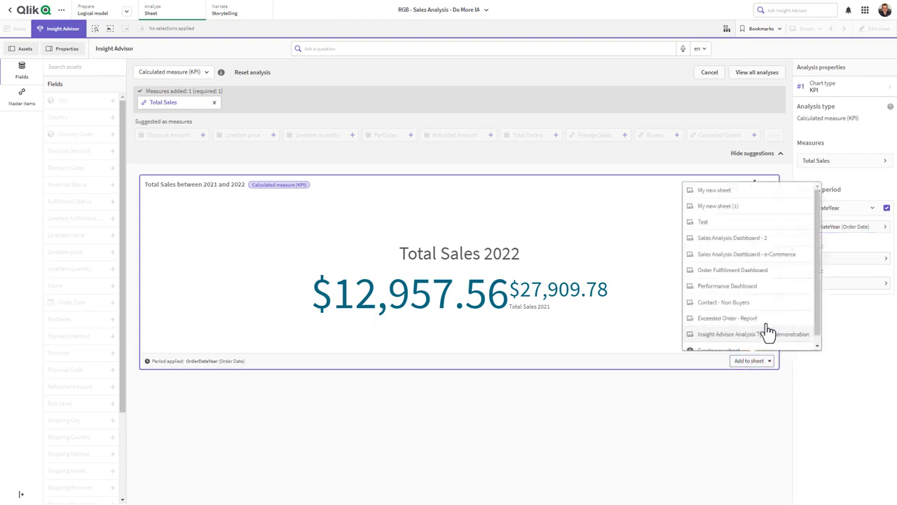
pyautogui.scroll(-1, 766, 332)
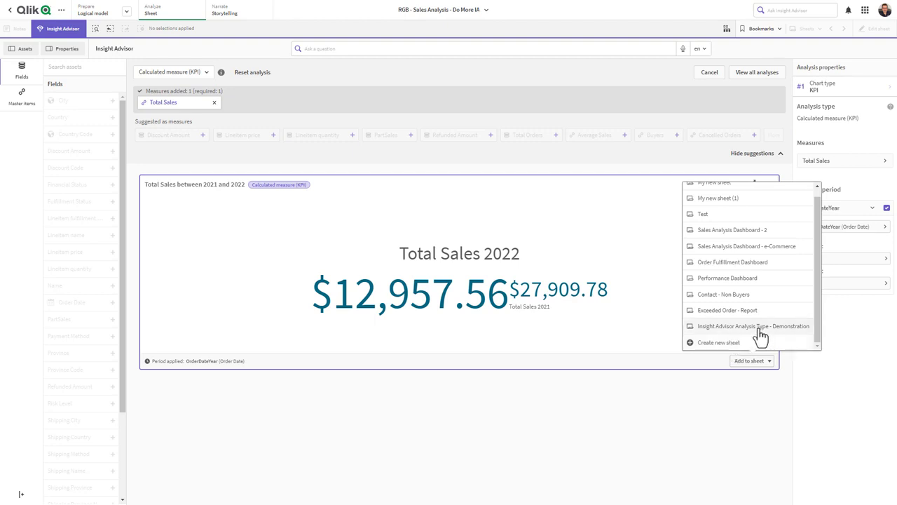
pyautogui.click(759, 328)
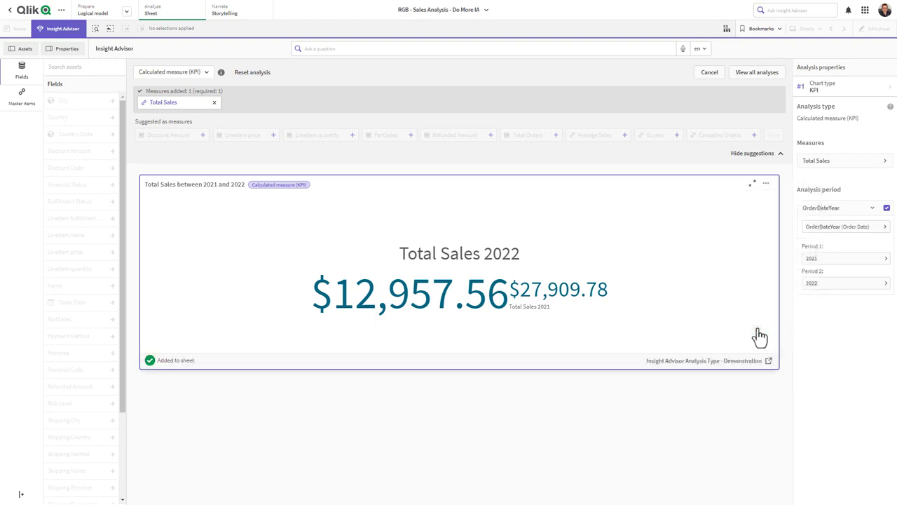
# Create a Ranking analysis with Total Orders as its measure and Item Model as its dimension
pyautogui.click(750, 73)
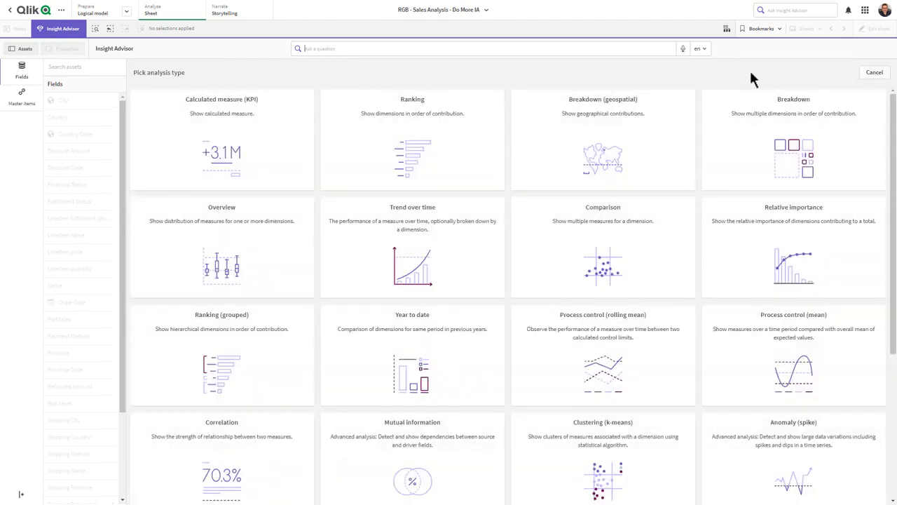
pyautogui.click(449, 159)
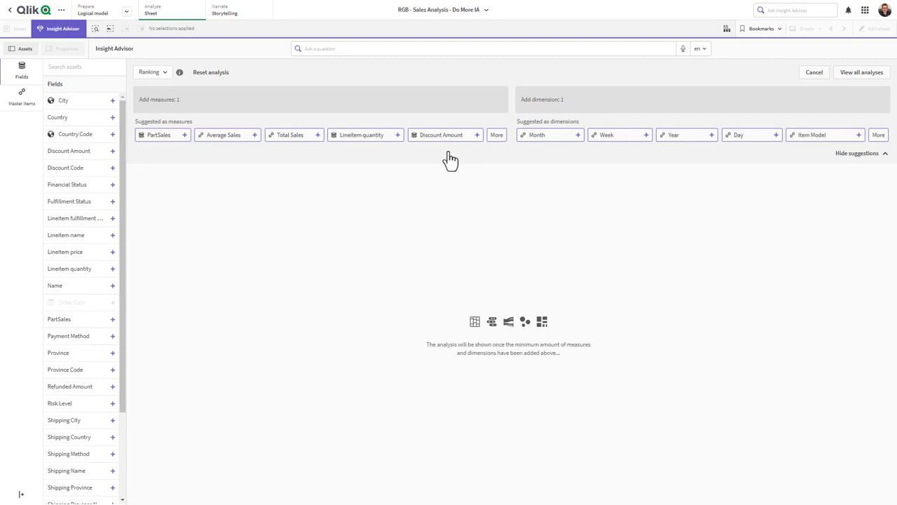
pyautogui.click(499, 135)
pyautogui.scroll(-5, 497, 190)
pyautogui.scroll(-2, 497, 197)
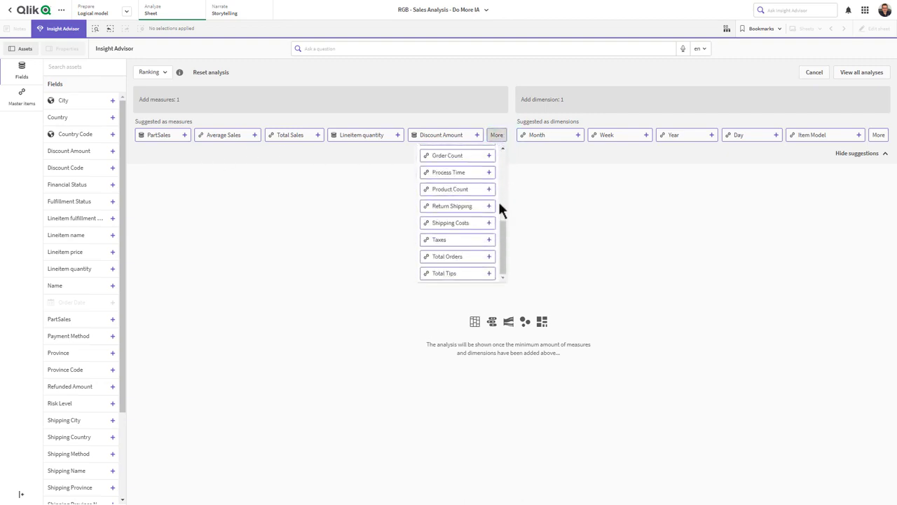
pyautogui.click(475, 261)
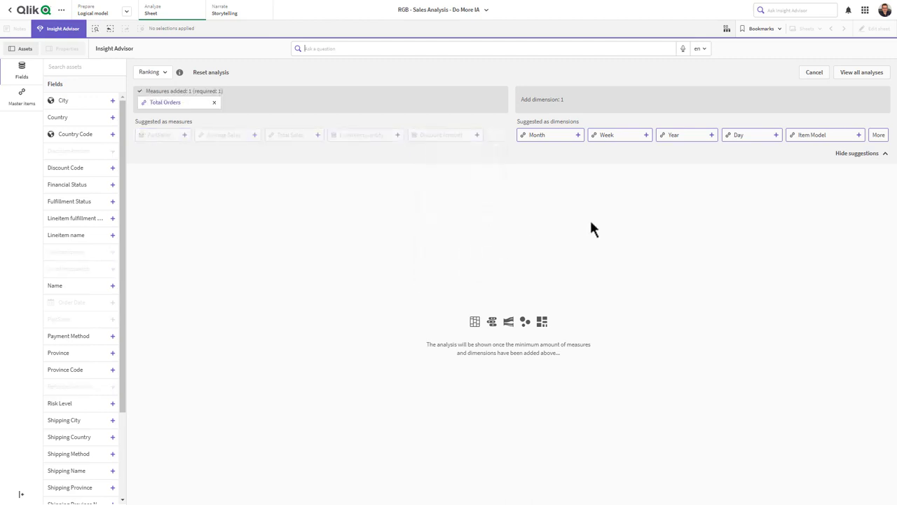
pyautogui.click(858, 136)
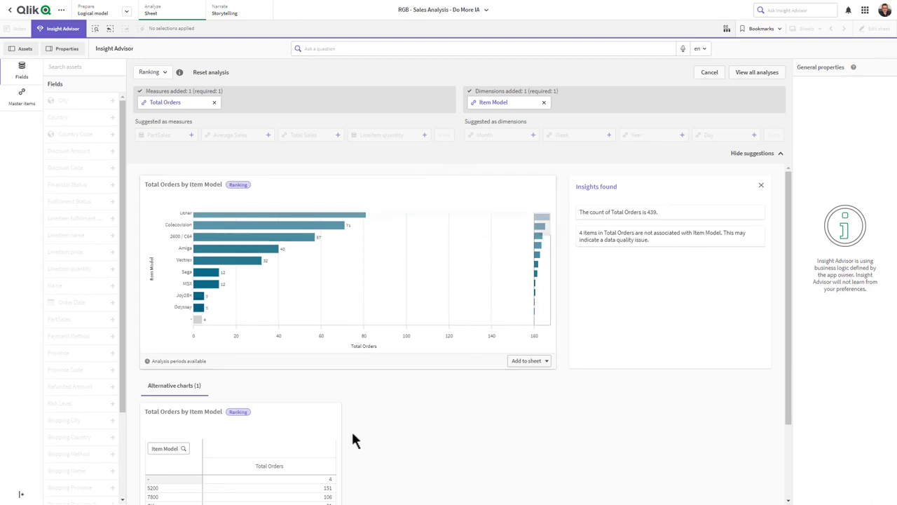
# Review the alternative table and add the Total Orders by Item Model bar chart to the sheet Insight Advisor Analysis Type - Demonstration
pyautogui.scroll(-3, 315, 431)
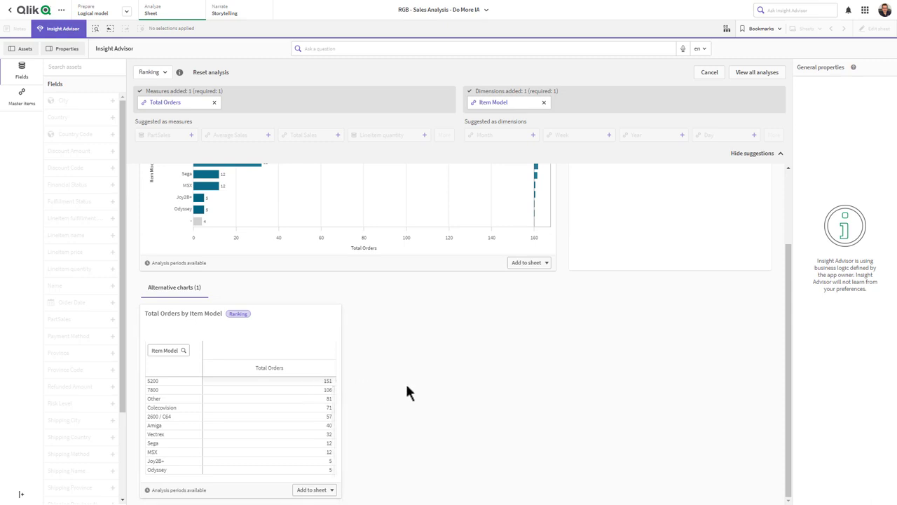
pyautogui.scroll(3, 493, 367)
pyautogui.click(522, 358)
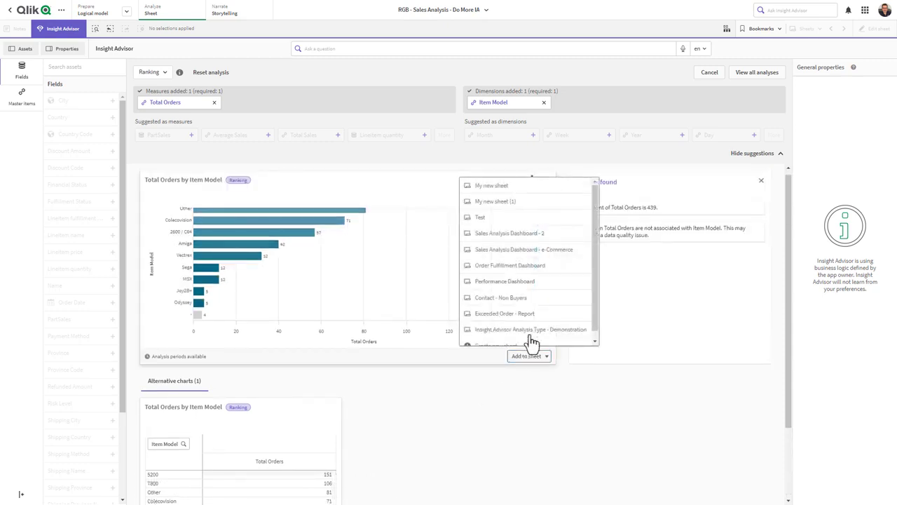
pyautogui.click(532, 331)
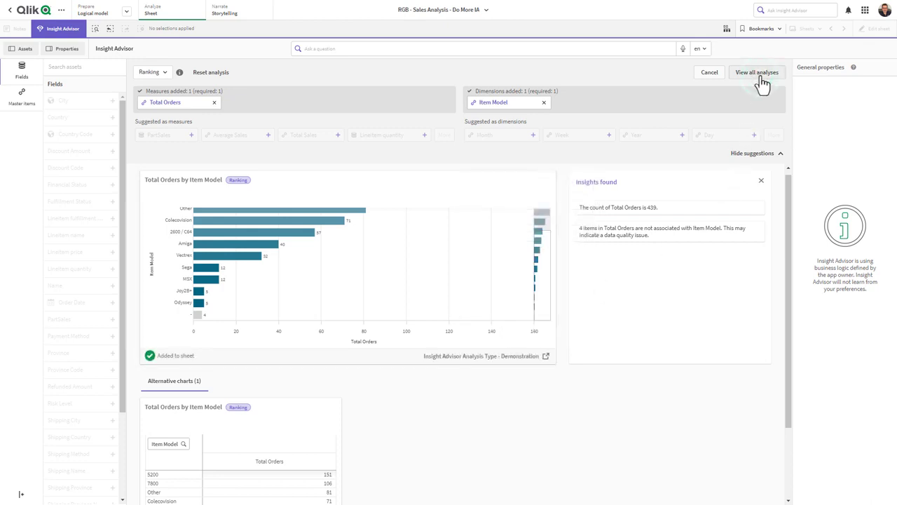
# Create a Breakdown (geospatial) analysis of Total Sales by Country and inspect the United States on the map
pyautogui.click(762, 77)
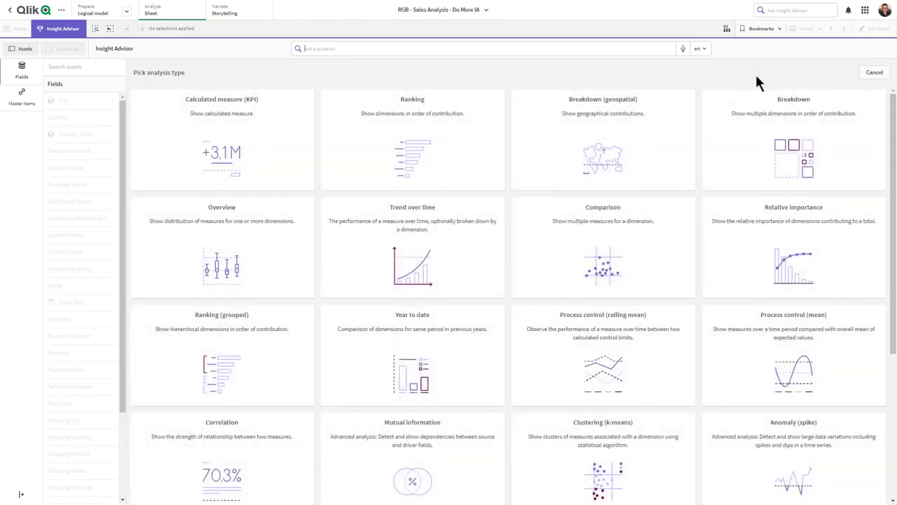
pyautogui.click(647, 174)
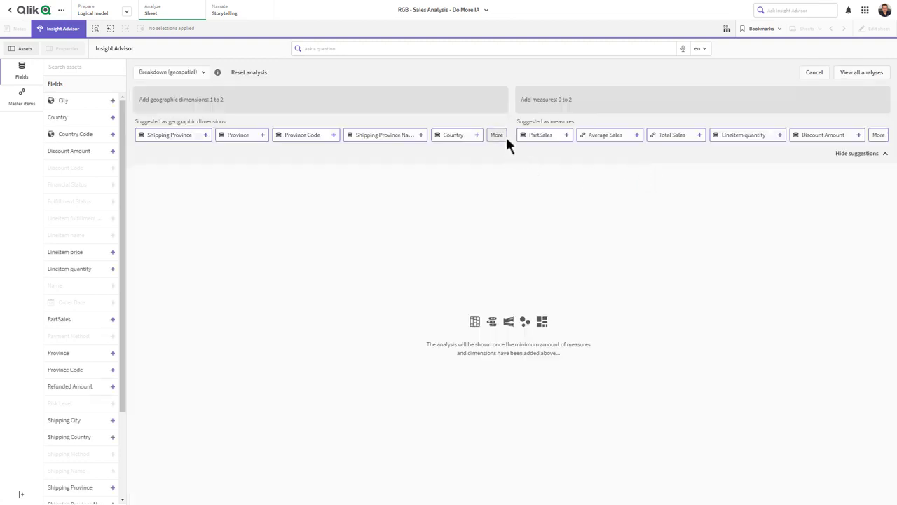
pyautogui.click(500, 137)
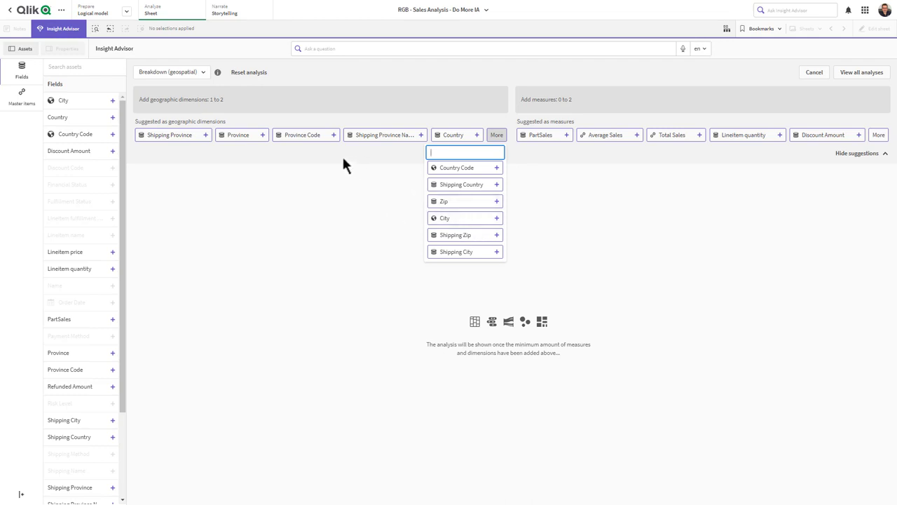
pyautogui.click(455, 131)
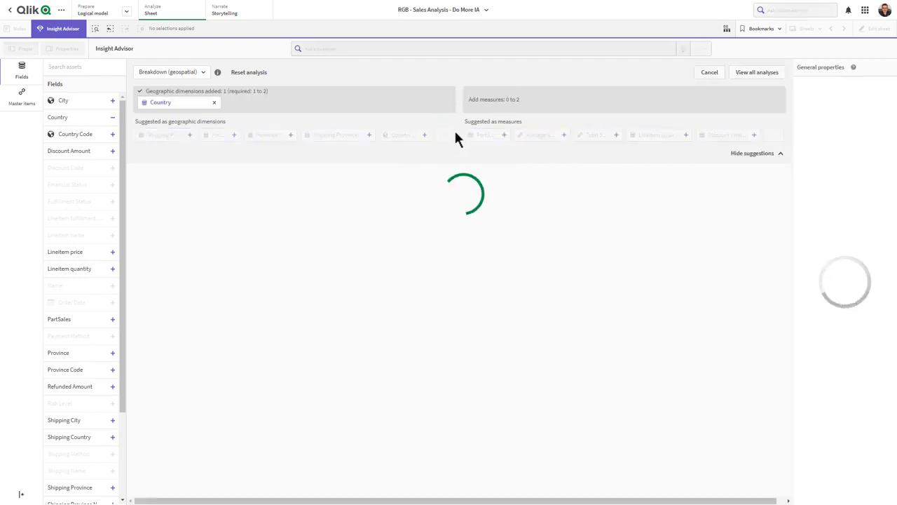
pyautogui.click(656, 135)
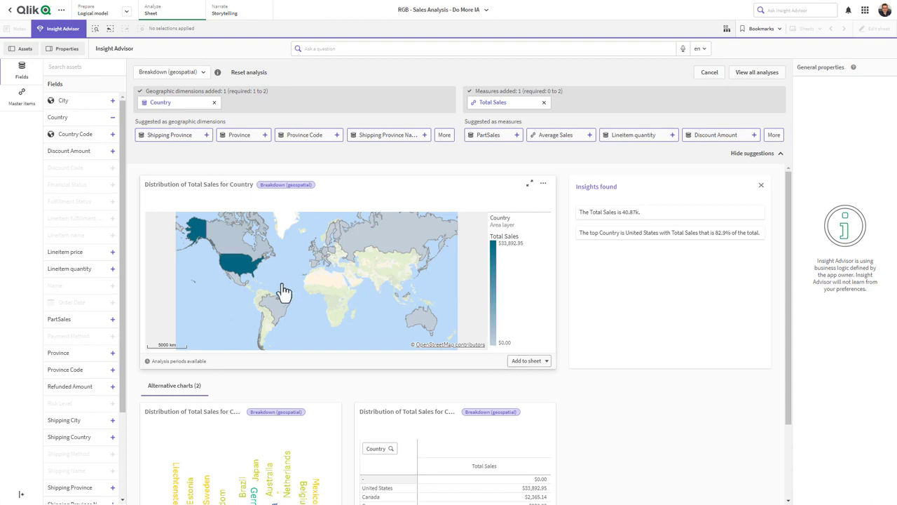
pyautogui.moveTo(251, 275)
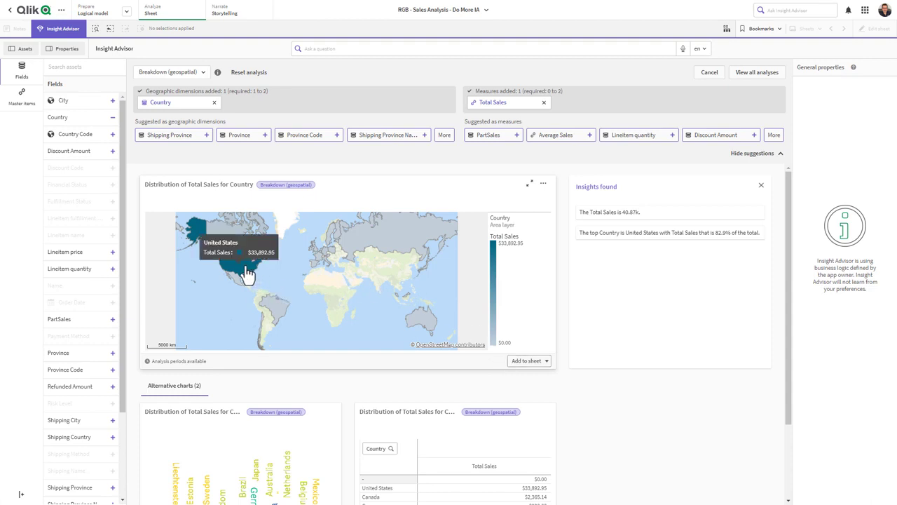
# Add the Total Sales by Country map to the sheet Insight Advisor Analysis Type - Demonstration and look over the alternative charts
pyautogui.click(524, 364)
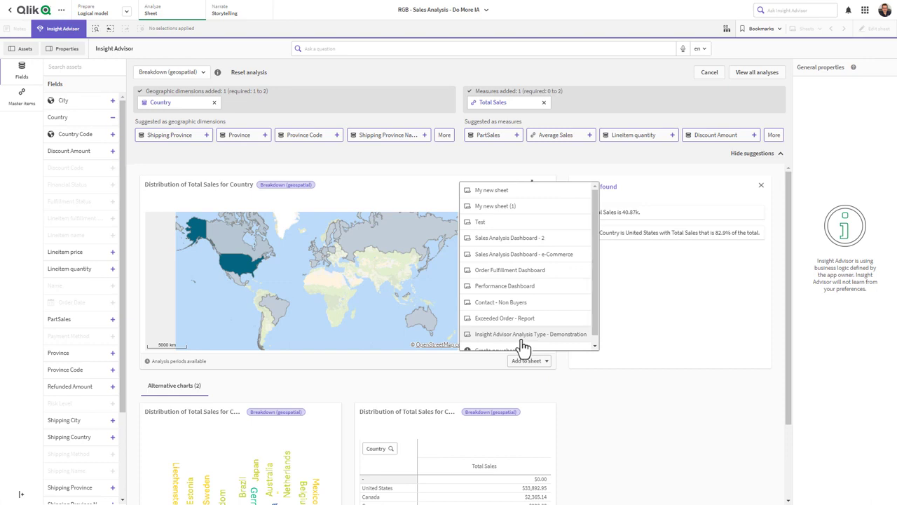
pyautogui.click(522, 337)
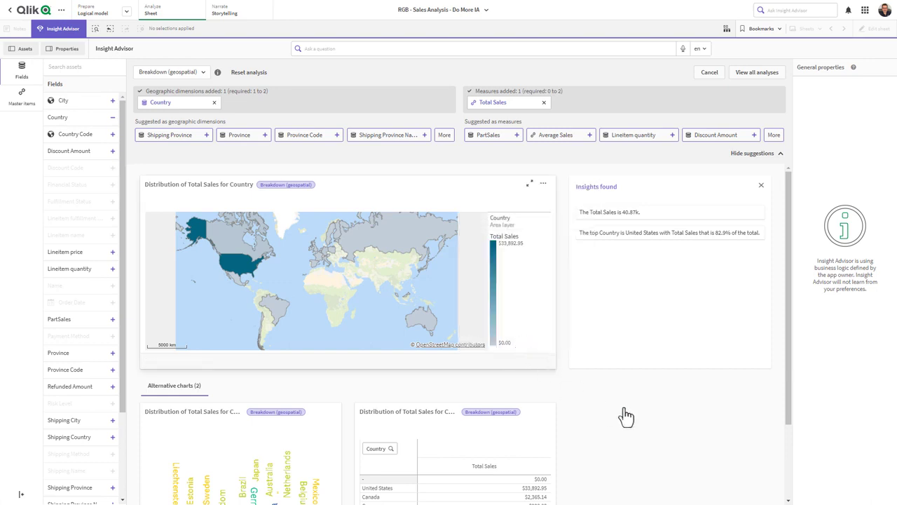
pyautogui.scroll(-2, 627, 420)
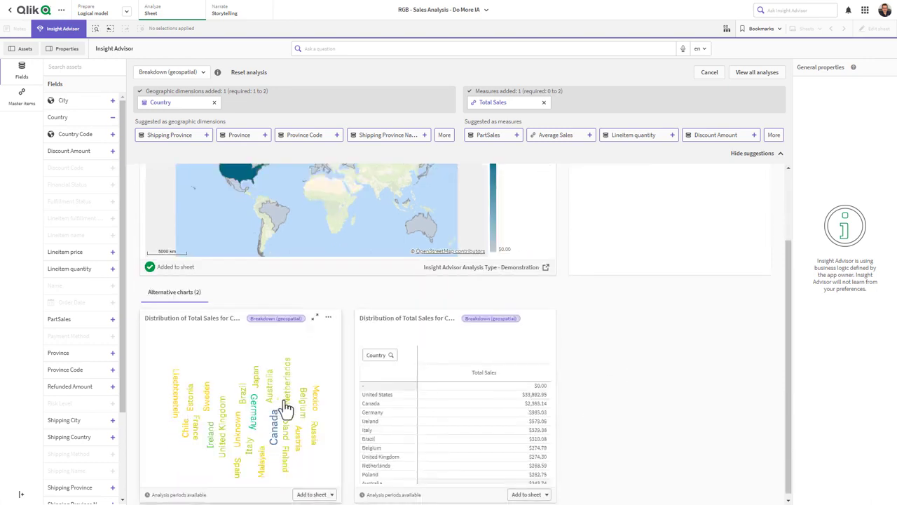
pyautogui.scroll(2, 575, 411)
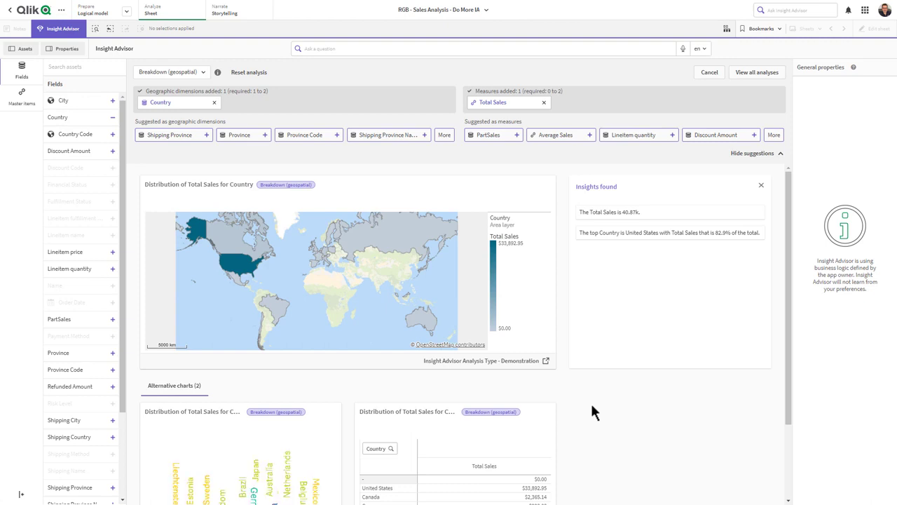
# Create a Breakdown analysis with Total Sales as its measure and Item Model and Item Type as its dimensions
pyautogui.click(745, 76)
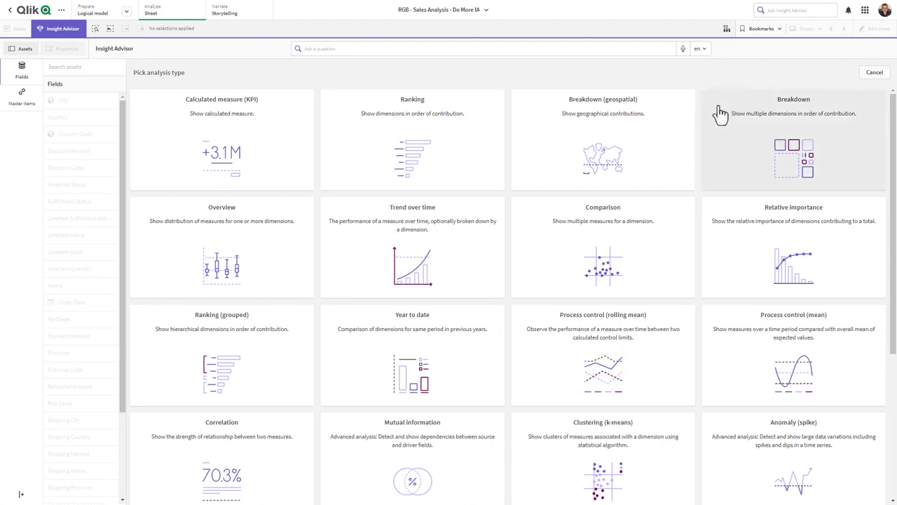
pyautogui.click(732, 129)
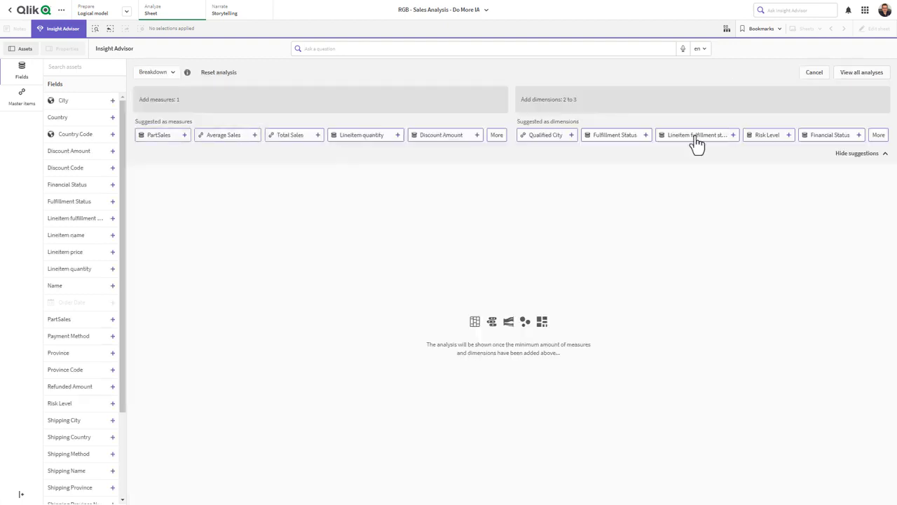
pyautogui.click(306, 136)
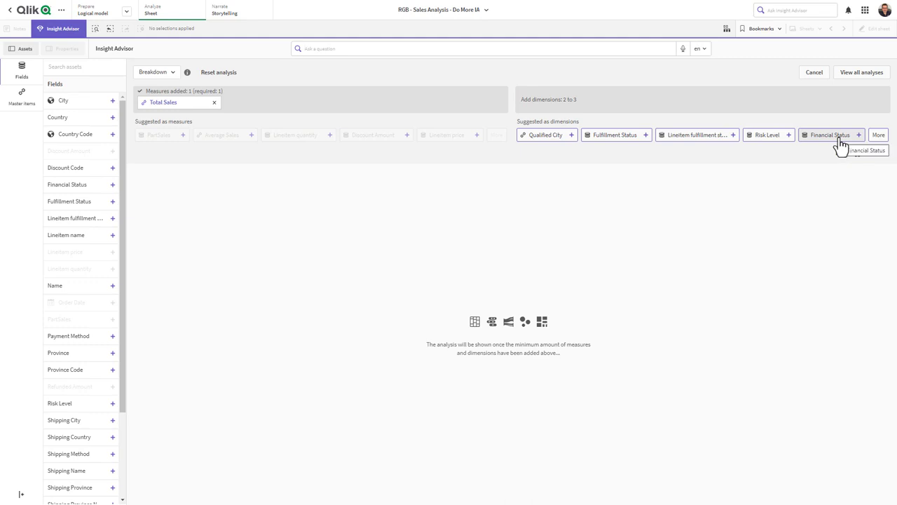
pyautogui.click(878, 135)
pyautogui.scroll(-3, 855, 204)
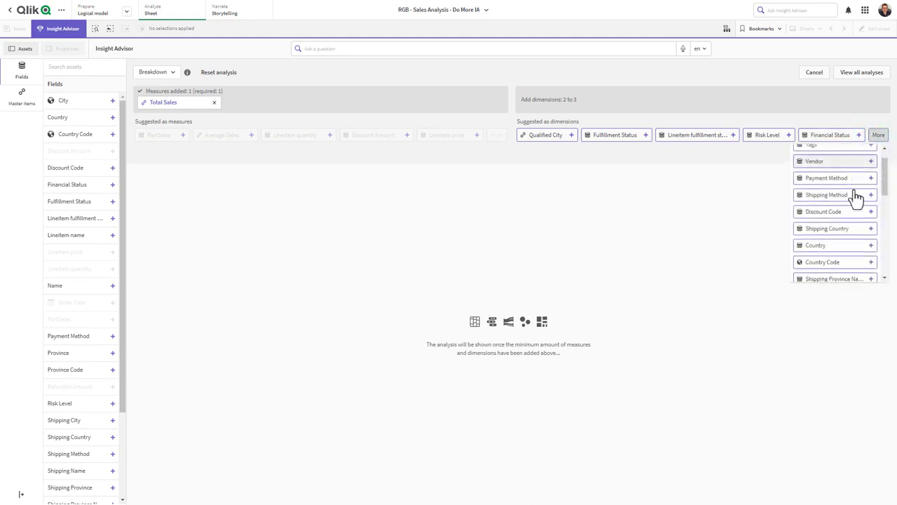
pyautogui.scroll(-5, 855, 231)
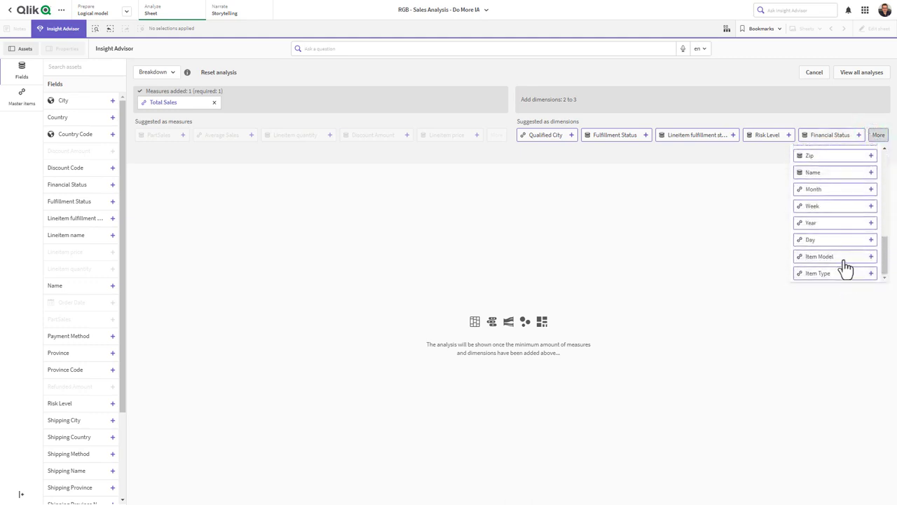
pyautogui.click(847, 258)
pyautogui.click(877, 137)
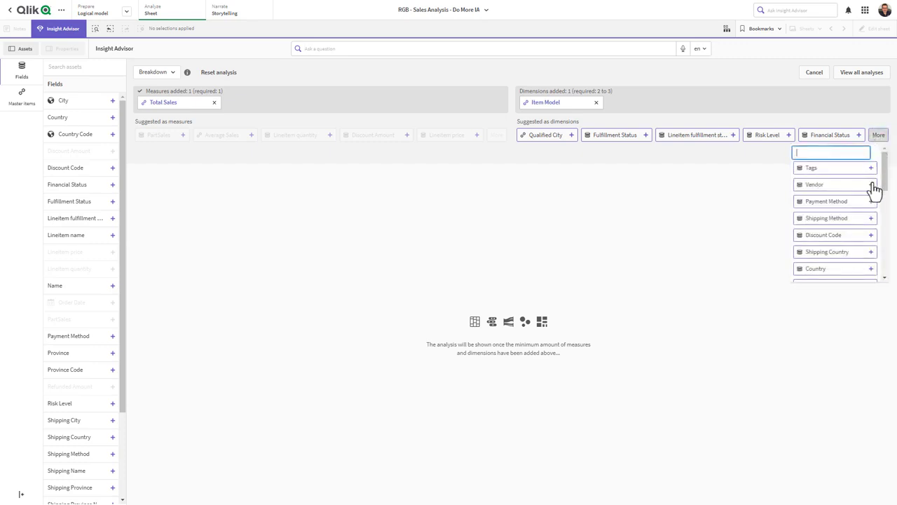
pyautogui.scroll(-5, 869, 250)
pyautogui.scroll(-3, 855, 259)
pyautogui.click(829, 278)
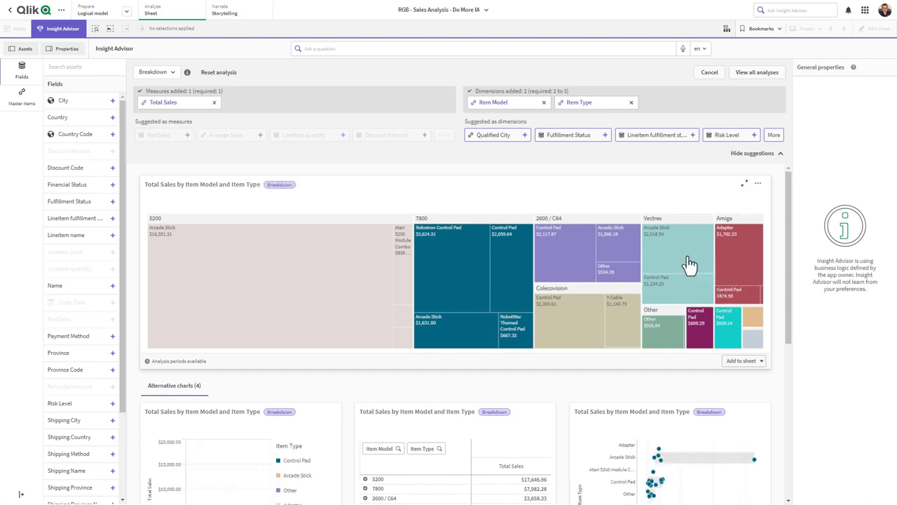
# Replace the Breakdown analysis's Total Sales measure with Total Orders
pyautogui.click(213, 104)
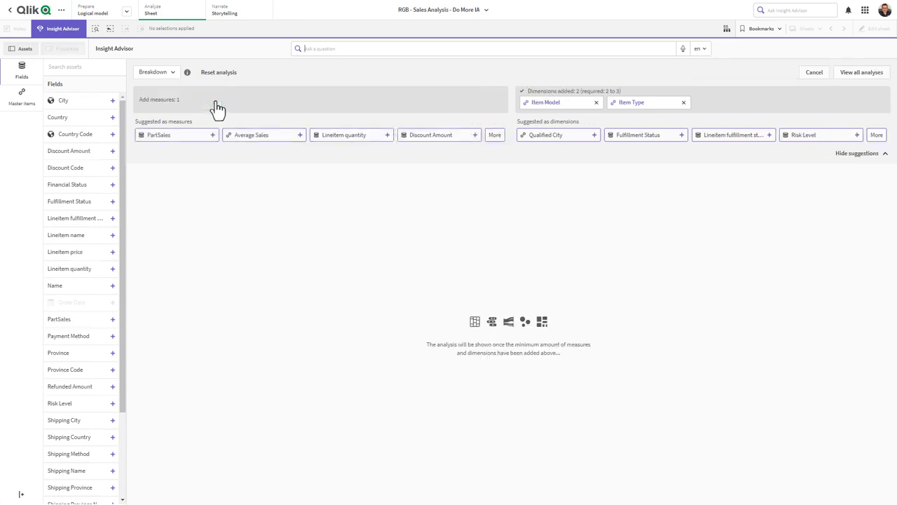
pyautogui.click(493, 137)
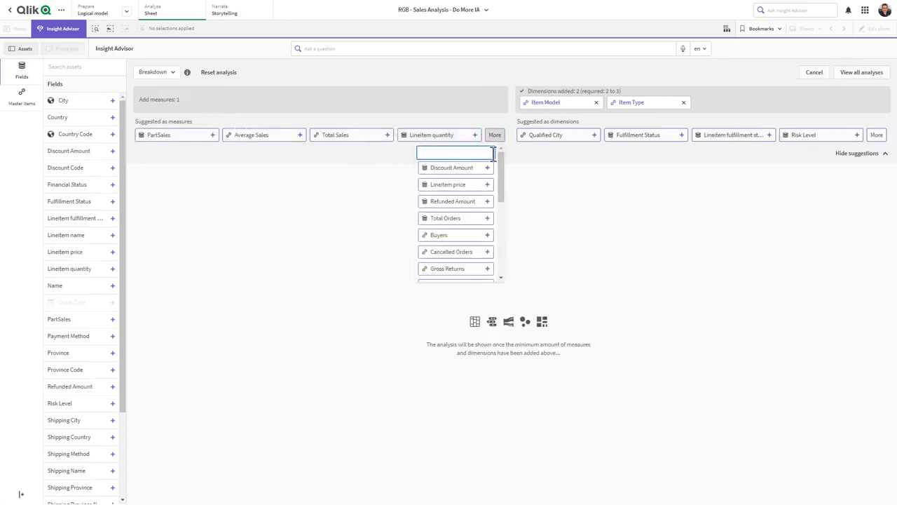
pyautogui.click(484, 218)
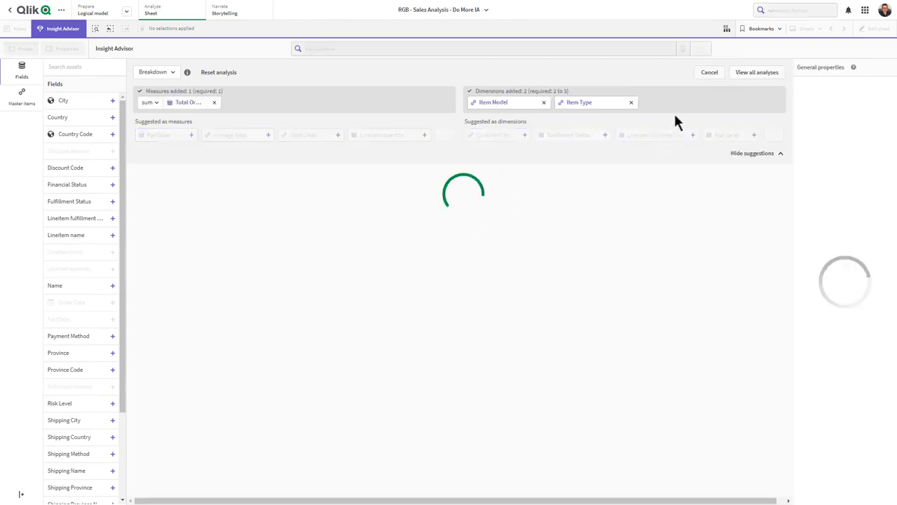
# Remove Item Type and Item Model from the Breakdown analysis and add Fulfillment Status as its first dimension
pyautogui.click(631, 102)
pyautogui.click(596, 103)
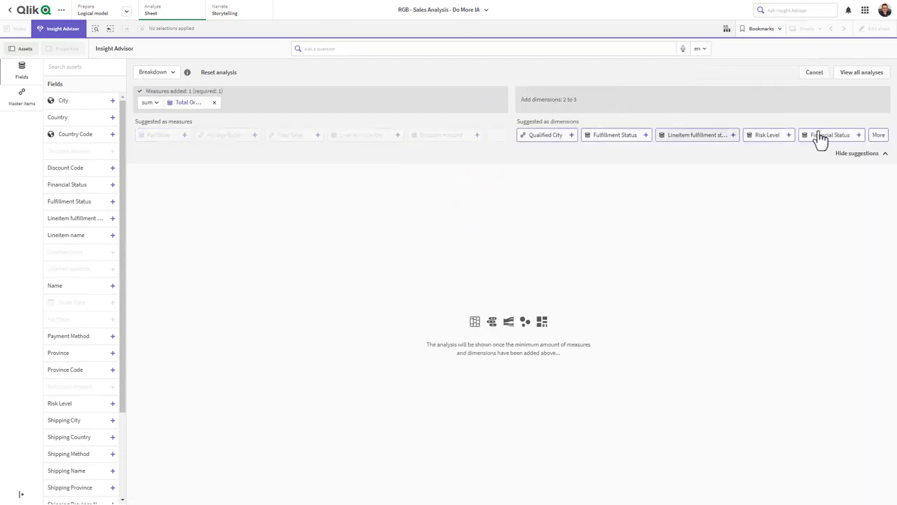
pyautogui.click(877, 135)
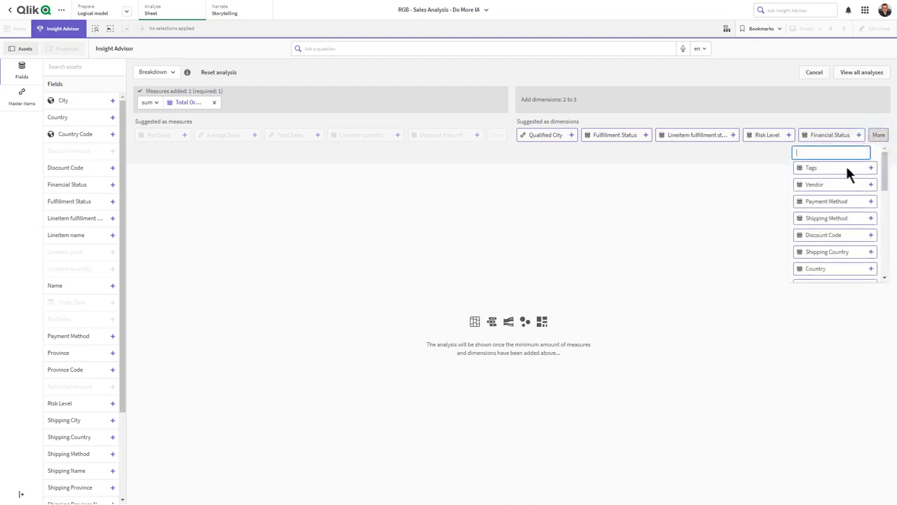
pyautogui.scroll(-2, 845, 183)
pyautogui.scroll(-5, 843, 196)
pyautogui.scroll(5, 841, 210)
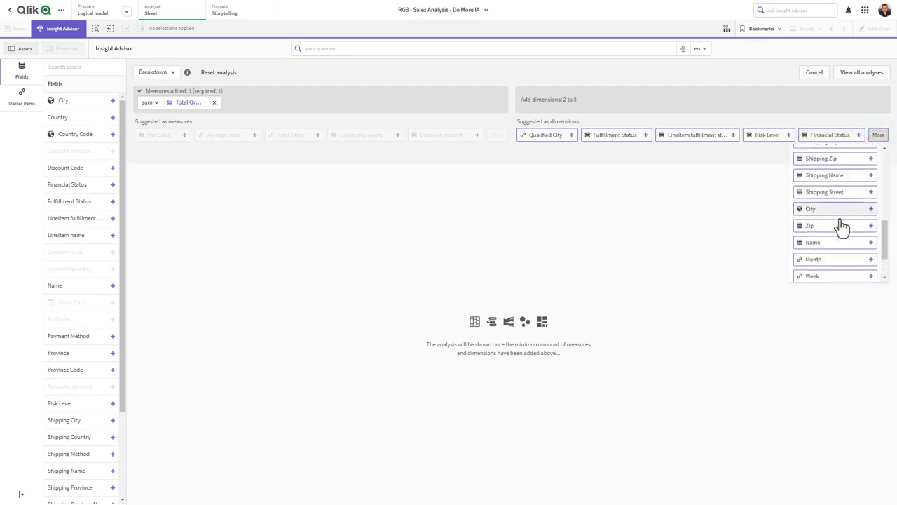
pyautogui.scroll(3, 842, 217)
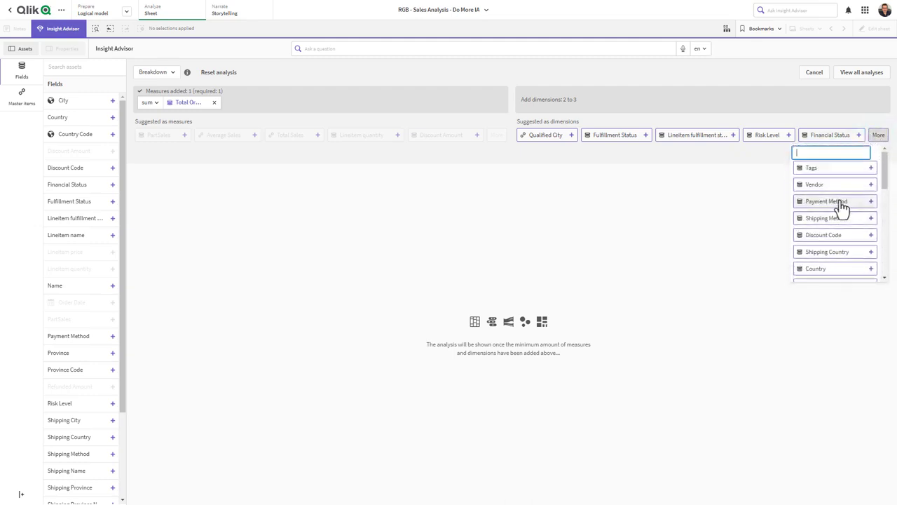
pyautogui.scroll(-3, 842, 208)
pyautogui.scroll(-2, 842, 208)
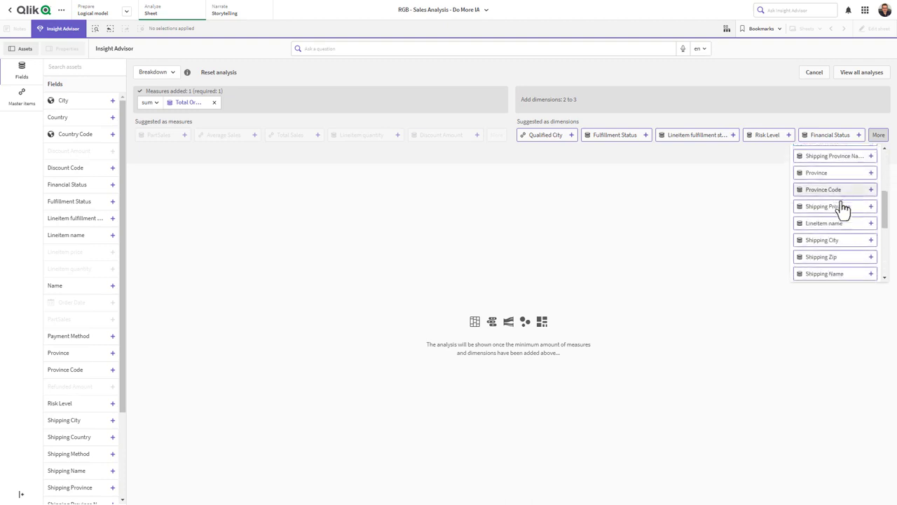
pyautogui.click(614, 132)
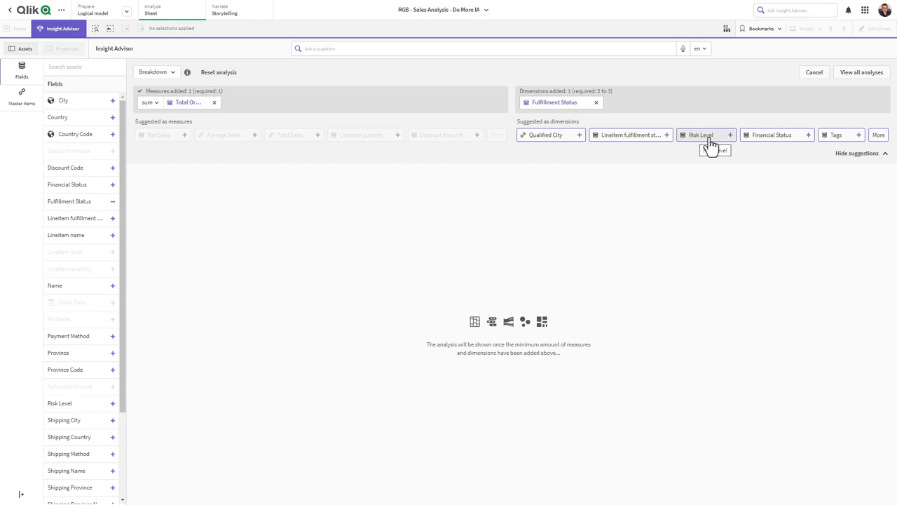
# Add Item Model as the second dimension of the Total Orders breakdown
pyautogui.click(877, 136)
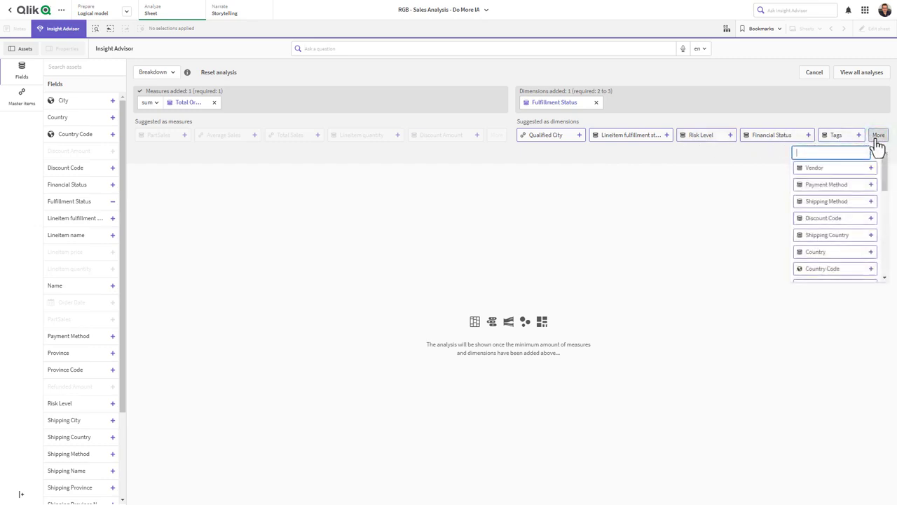
pyautogui.scroll(-8, 862, 201)
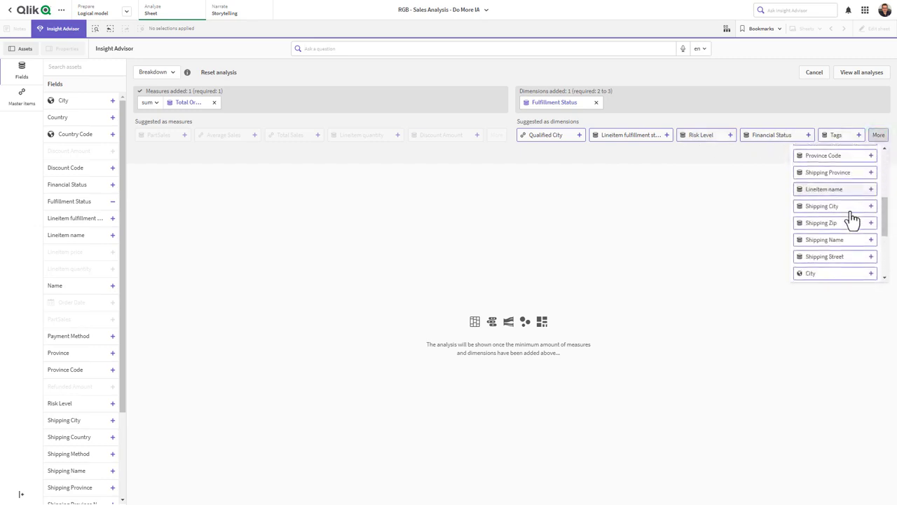
pyautogui.scroll(-5, 852, 223)
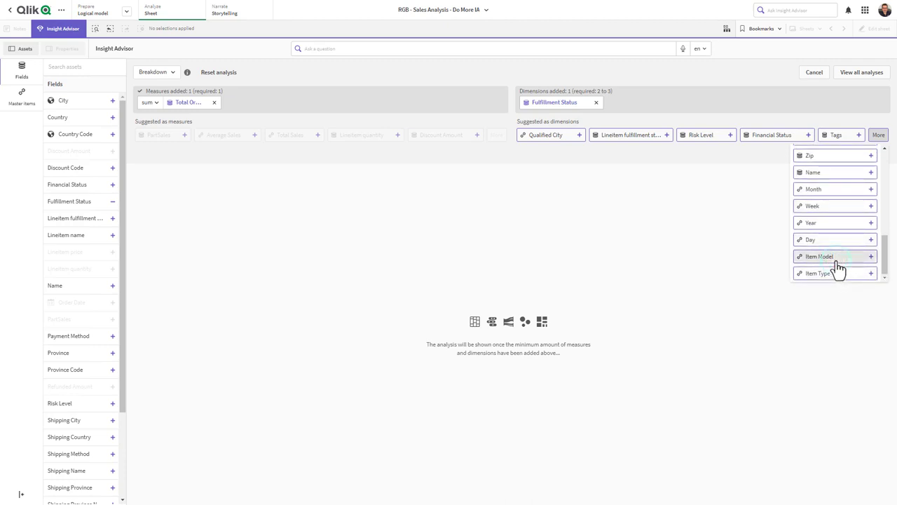
pyautogui.click(838, 258)
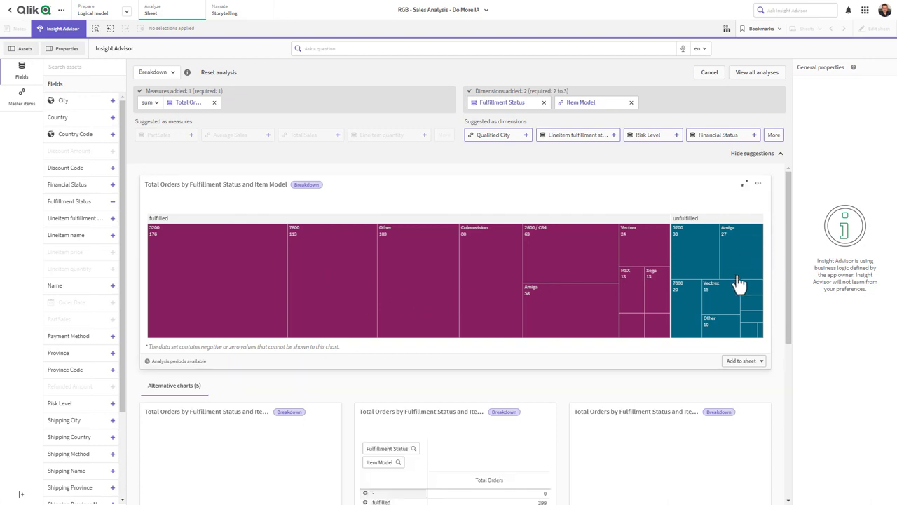
# Add the Total Orders by Fulfillment Status and Item Model treemap to the sheet Insight Advisor Analysis Type - Demonstration
pyautogui.scroll(-1, 734, 276)
pyautogui.scroll(1, 731, 261)
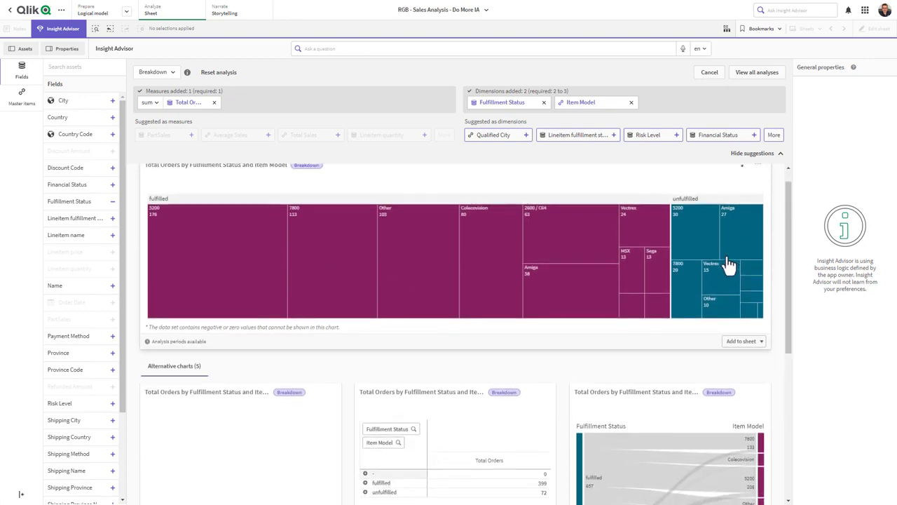
pyautogui.click(742, 360)
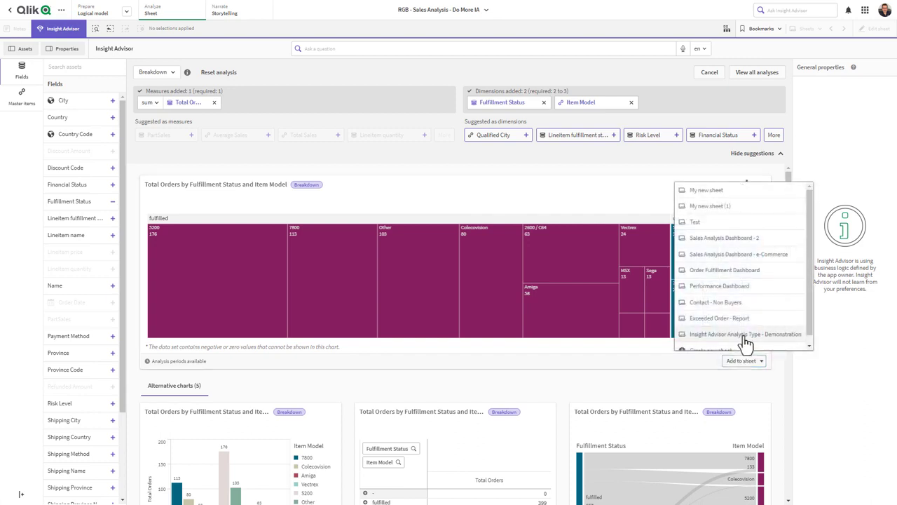
pyautogui.click(744, 335)
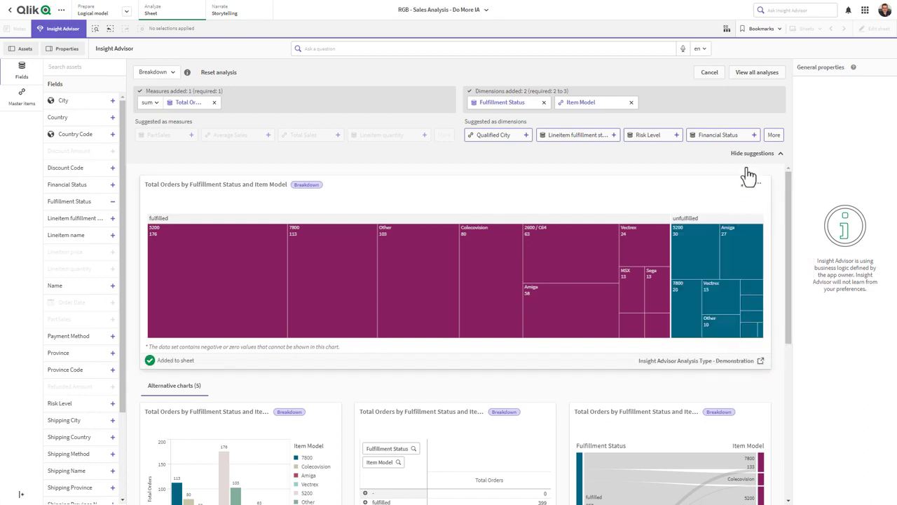
# Create a Trend over time analysis of Total Sales over Order Date and try to add its line chart to a sheet
pyautogui.click(762, 72)
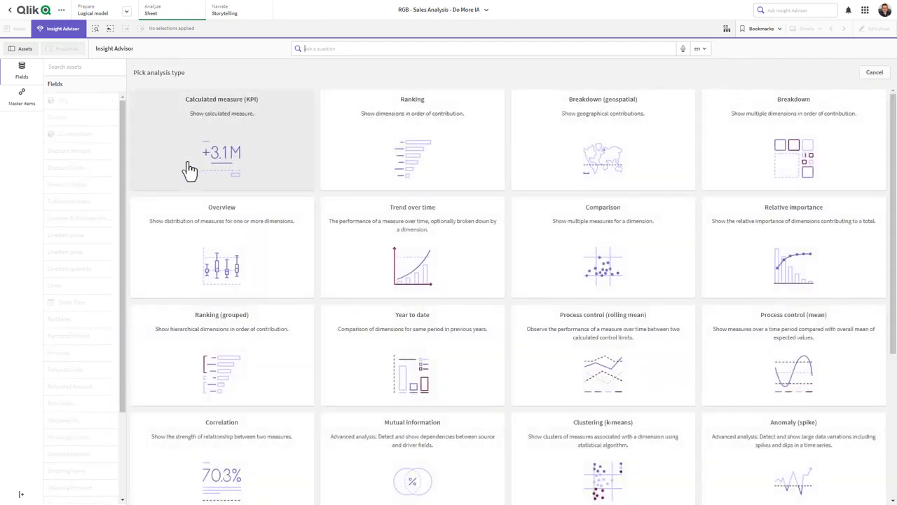
pyautogui.click(366, 240)
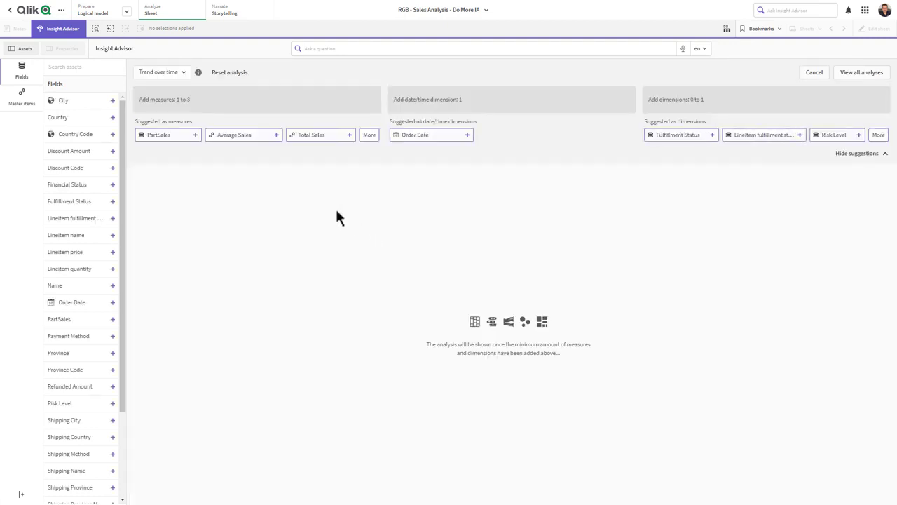
pyautogui.click(319, 139)
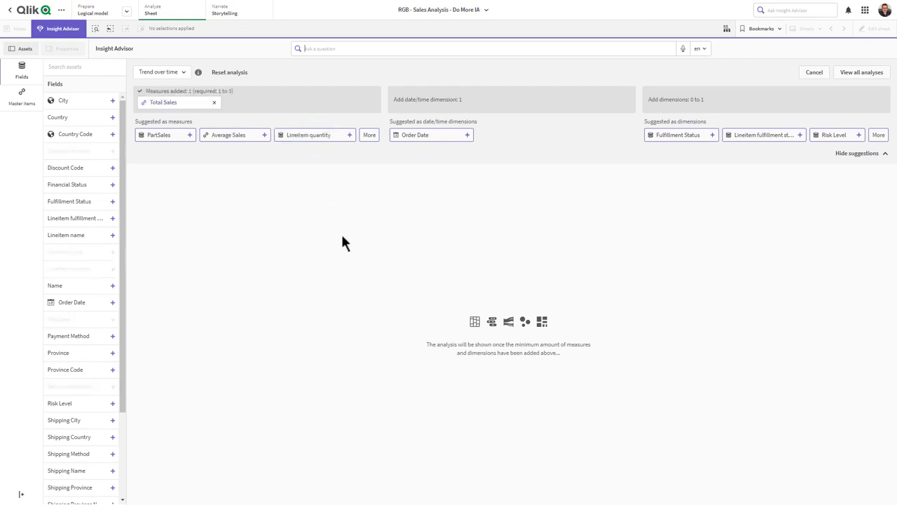
pyautogui.click(429, 139)
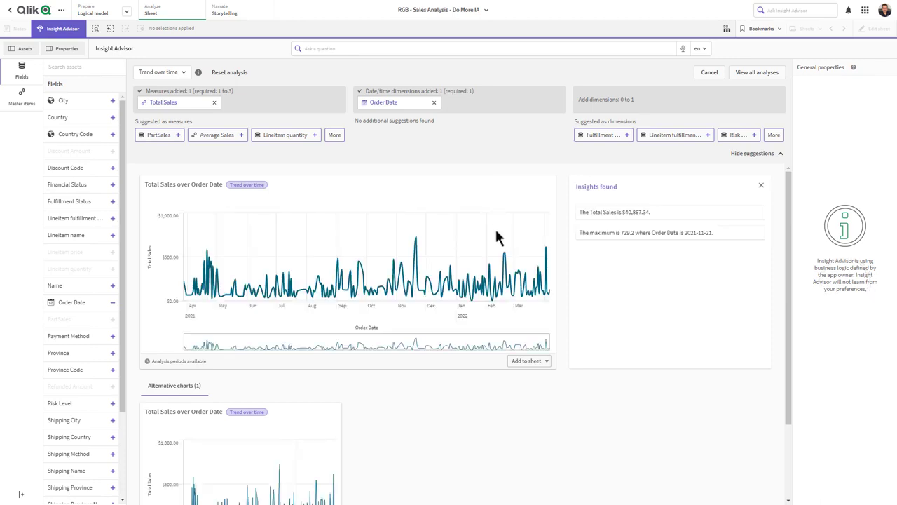
pyautogui.click(521, 364)
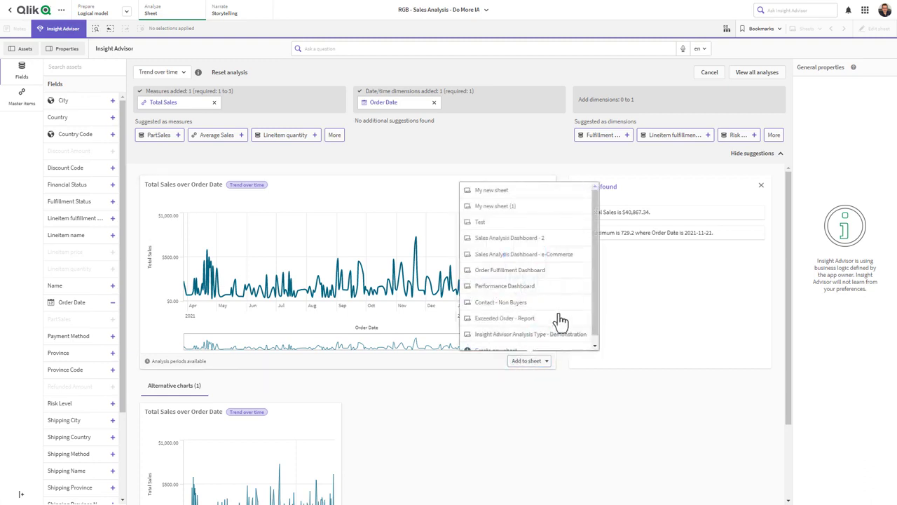
pyautogui.click(547, 345)
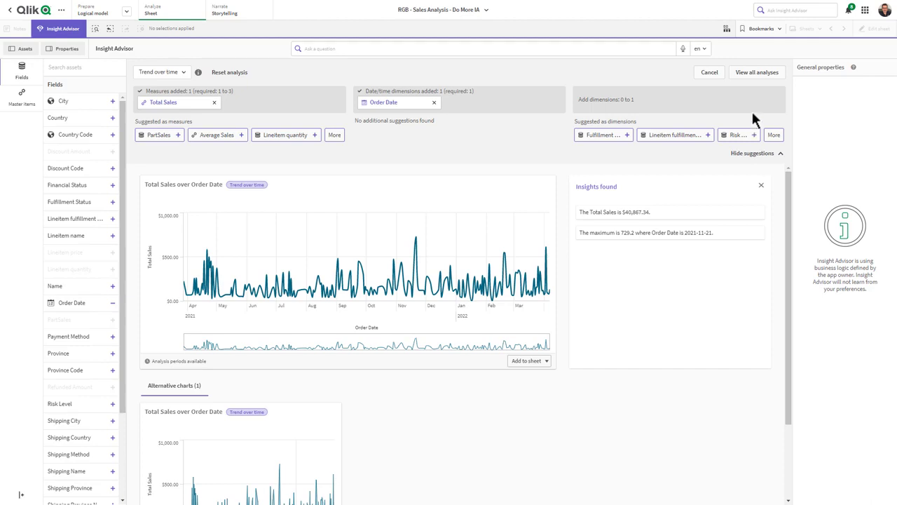
# Start a new analysis of the type Period over period (selected)
pyautogui.click(759, 74)
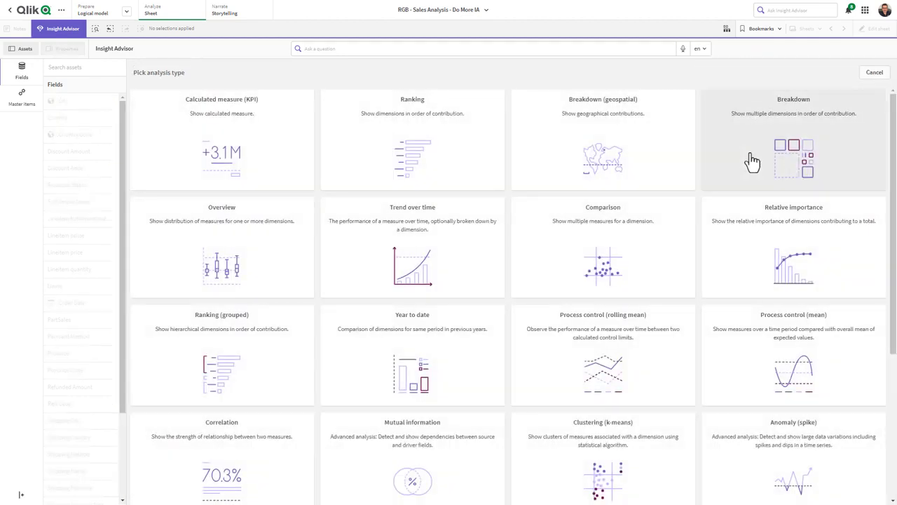
pyautogui.scroll(-2, 708, 239)
pyautogui.scroll(-2, 690, 257)
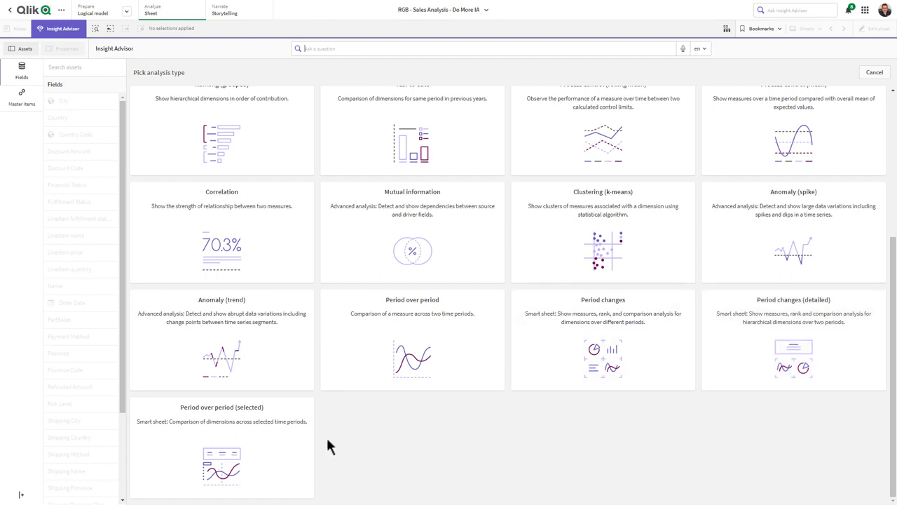
pyautogui.click(284, 459)
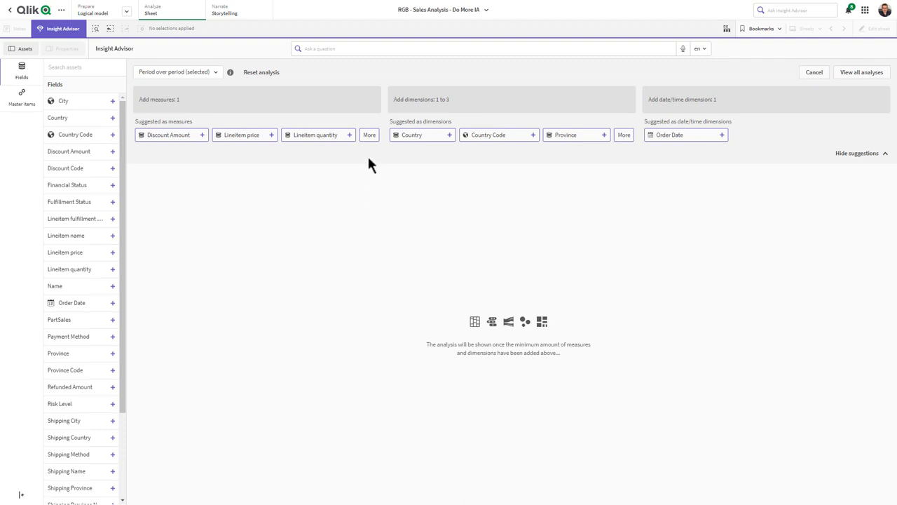
# Add Total Orders as the measure, Country as the dimension and Order Date as the date/time dimension of the analysis
pyautogui.click(369, 135)
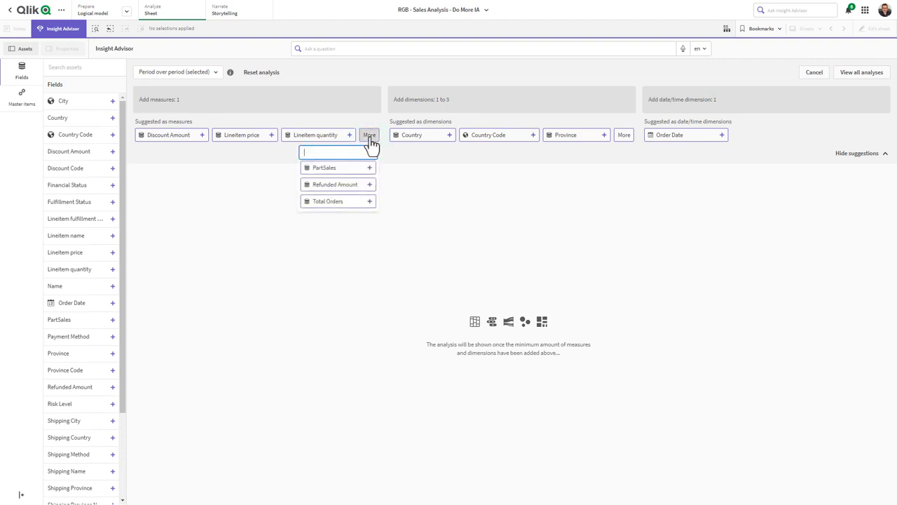
pyautogui.click(354, 206)
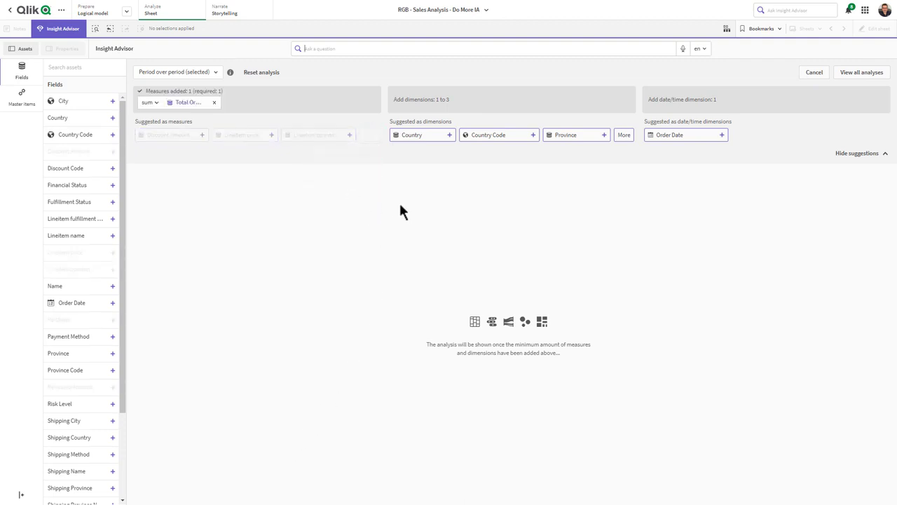
pyautogui.click(421, 136)
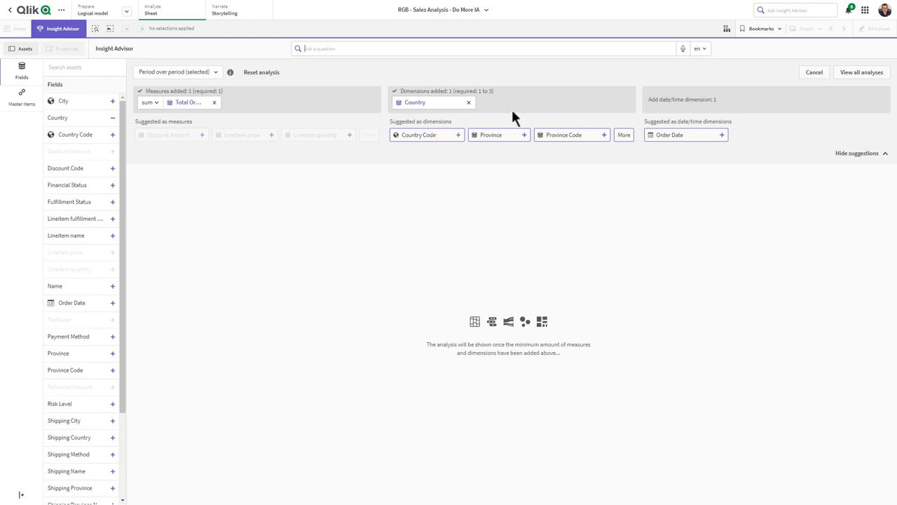
pyautogui.click(692, 136)
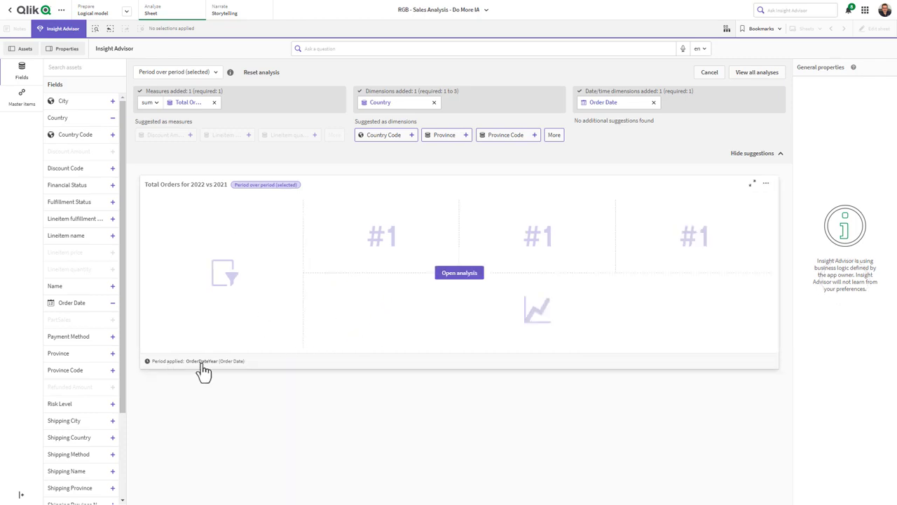
# Open the Total Orders period comparison and set its analysis period to OrderDateMonth, comparing 2022-Mar with 2022-Apr
pyautogui.click(462, 277)
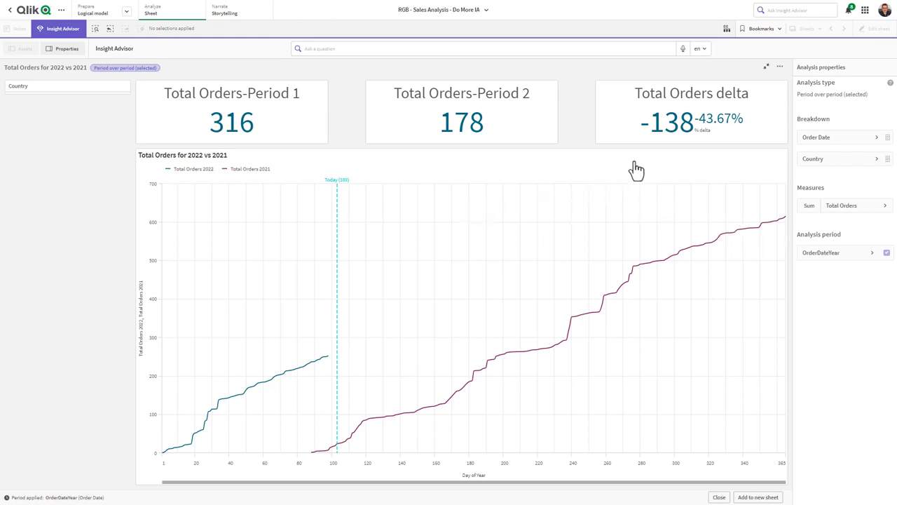
pyautogui.click(840, 255)
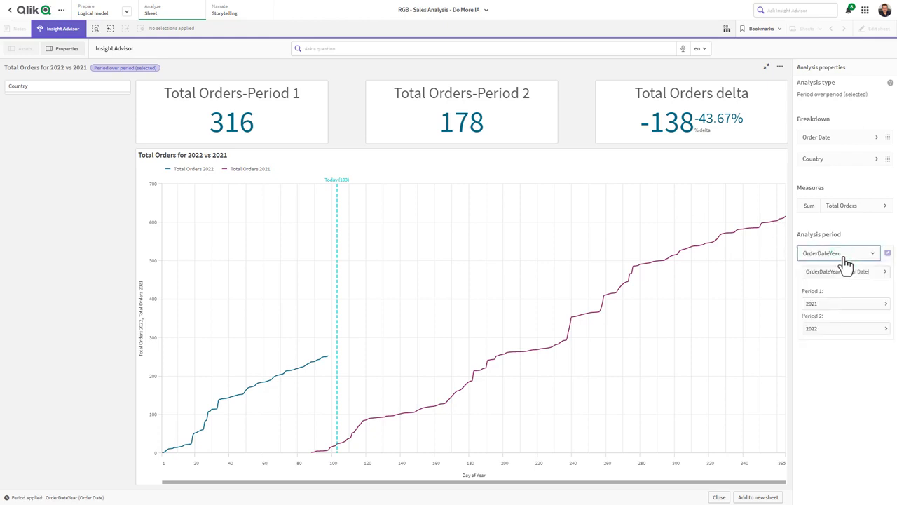
pyautogui.click(846, 273)
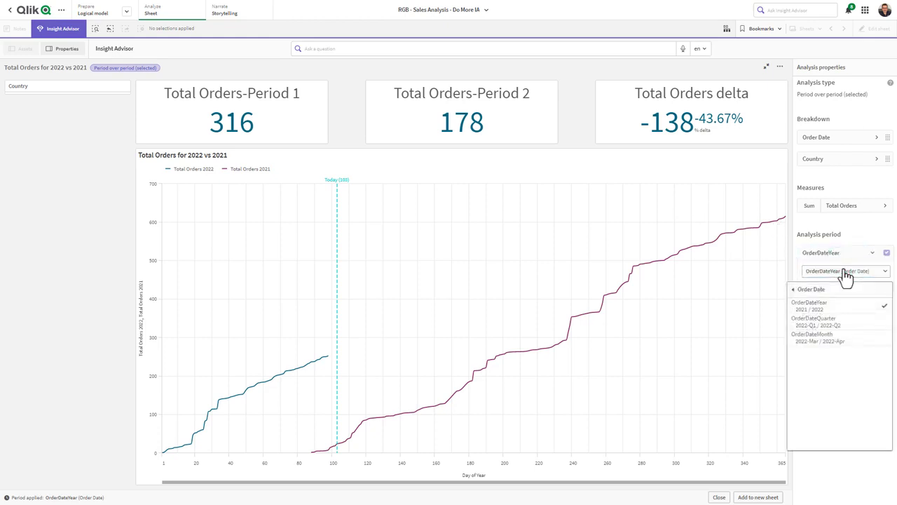
pyautogui.click(843, 340)
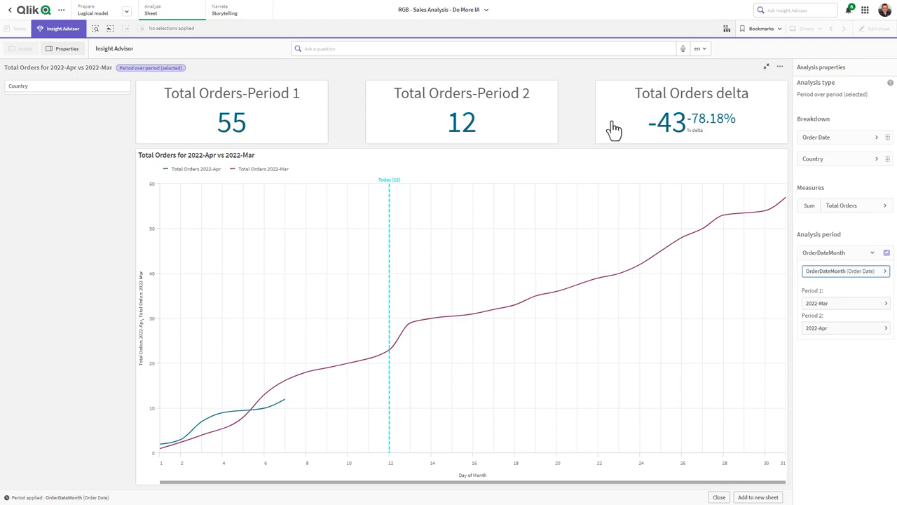
# Filter the analysis to the country United States and confirm the selection
pyautogui.click(54, 91)
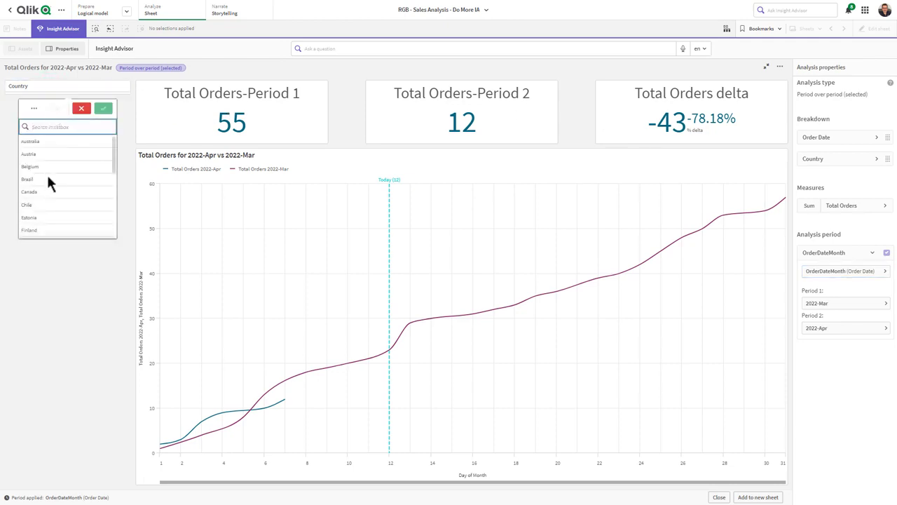
pyautogui.scroll(-5, 52, 180)
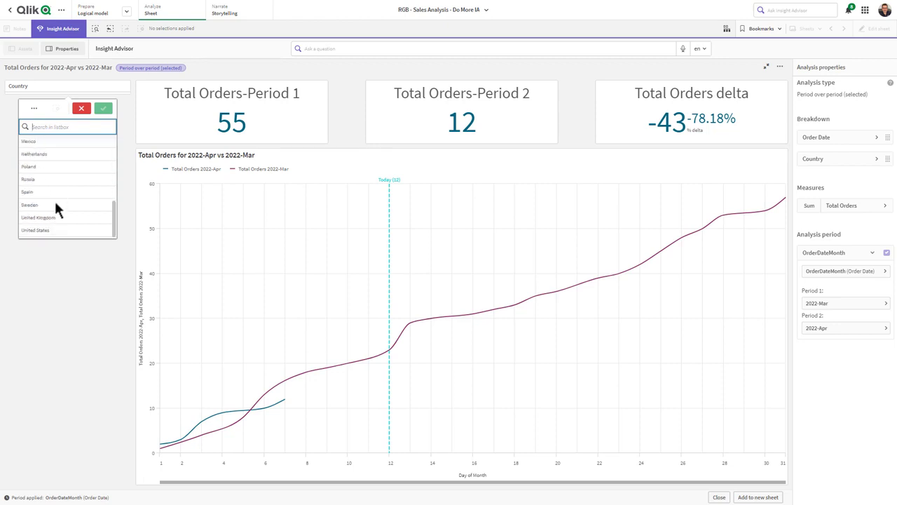
pyautogui.scroll(-1, 56, 209)
pyautogui.click(51, 206)
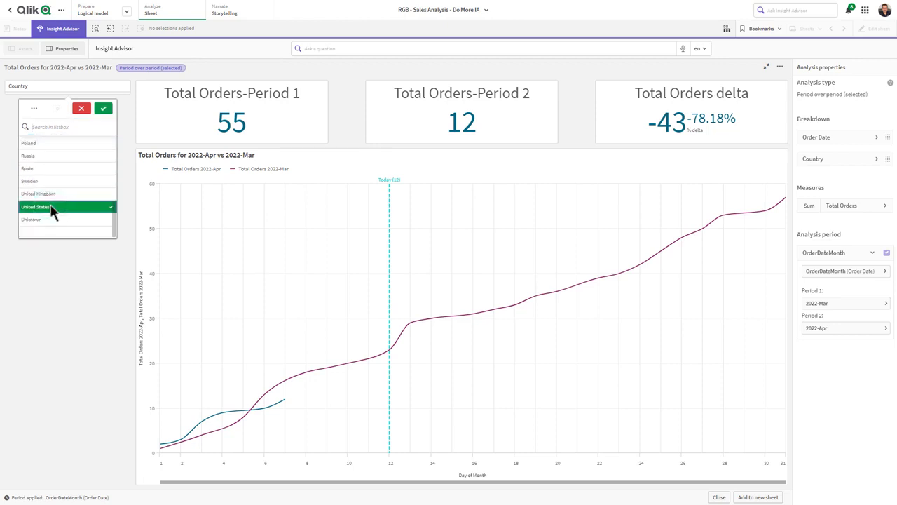
pyautogui.click(105, 112)
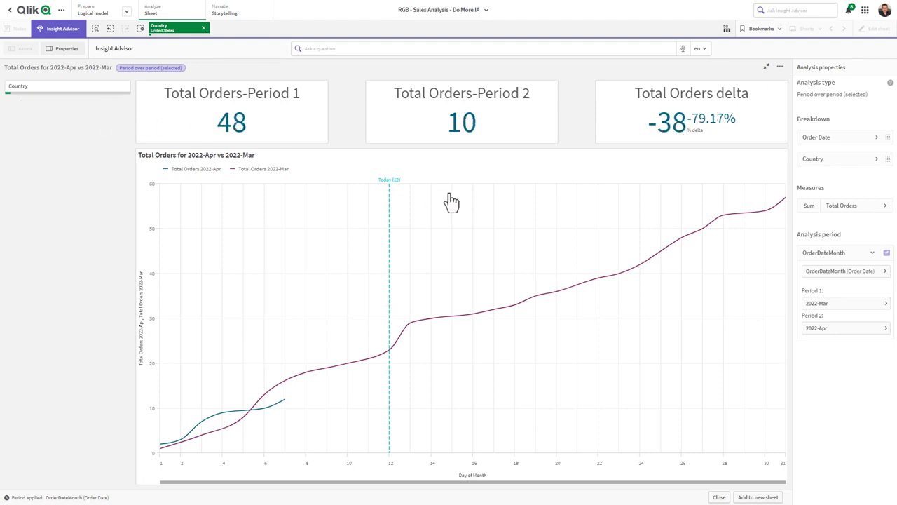
# Add the period comparison to a new sheet and open that sheet for editing
pyautogui.click(756, 497)
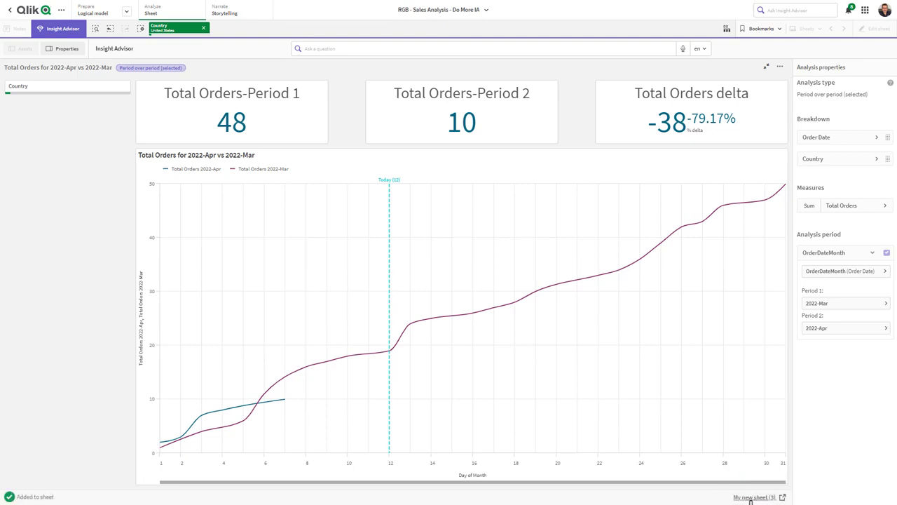
pyautogui.click(751, 499)
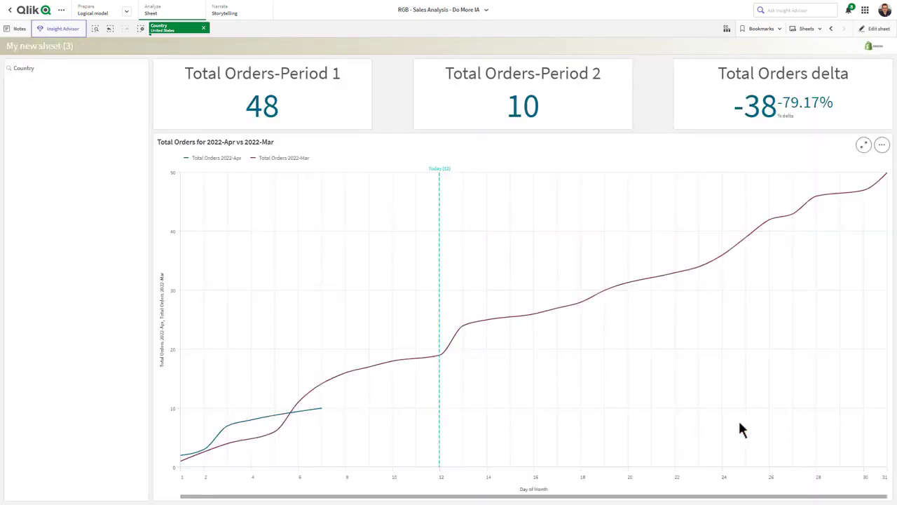
pyautogui.click(884, 29)
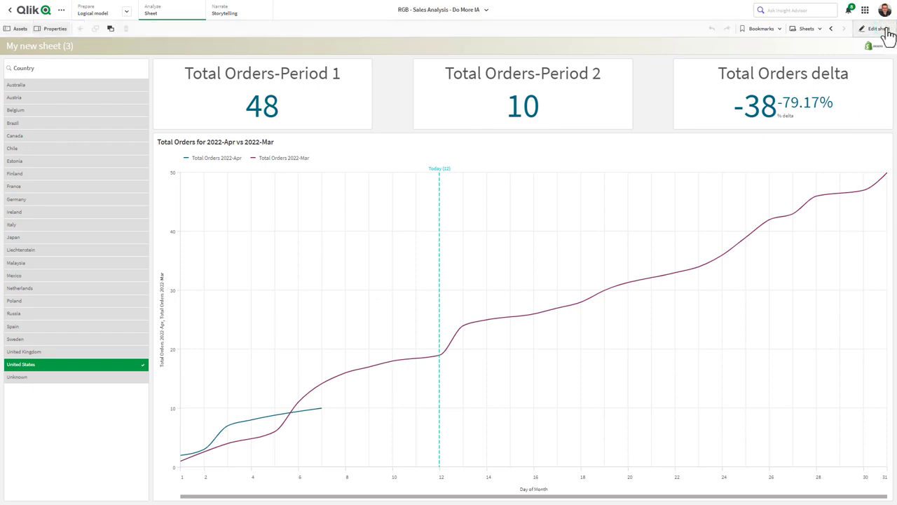
# Select the new sheet's line chart and KPI objects in turn, then switch to the sheet Insight Advisor Analysis Type - Demonstration
pyautogui.click(682, 203)
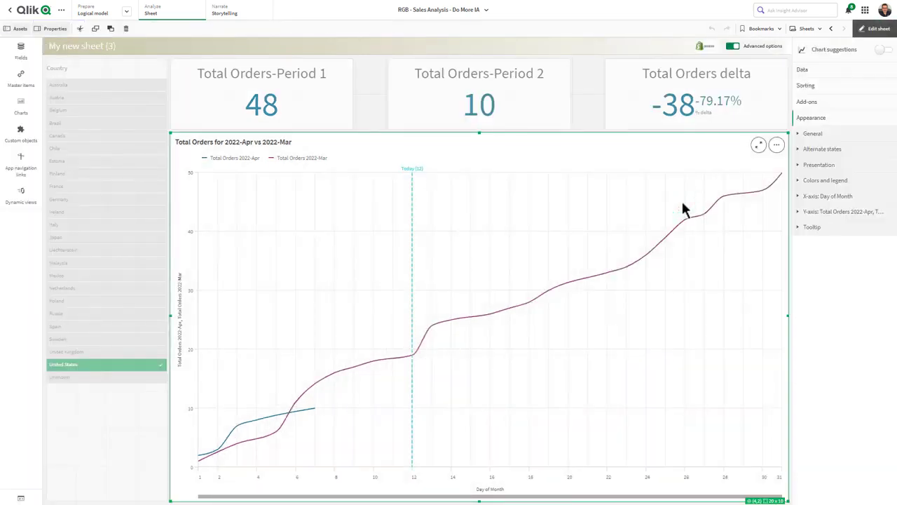
pyautogui.click(653, 123)
pyautogui.click(544, 114)
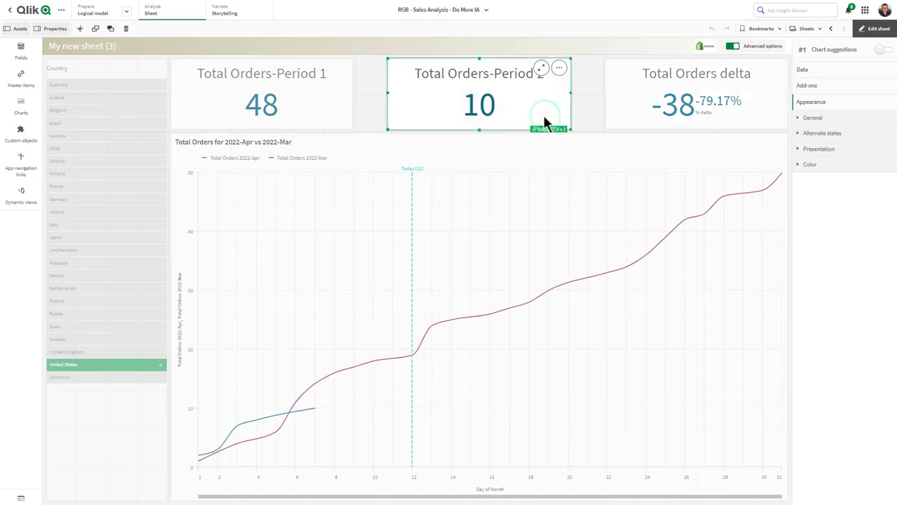
pyautogui.click(335, 108)
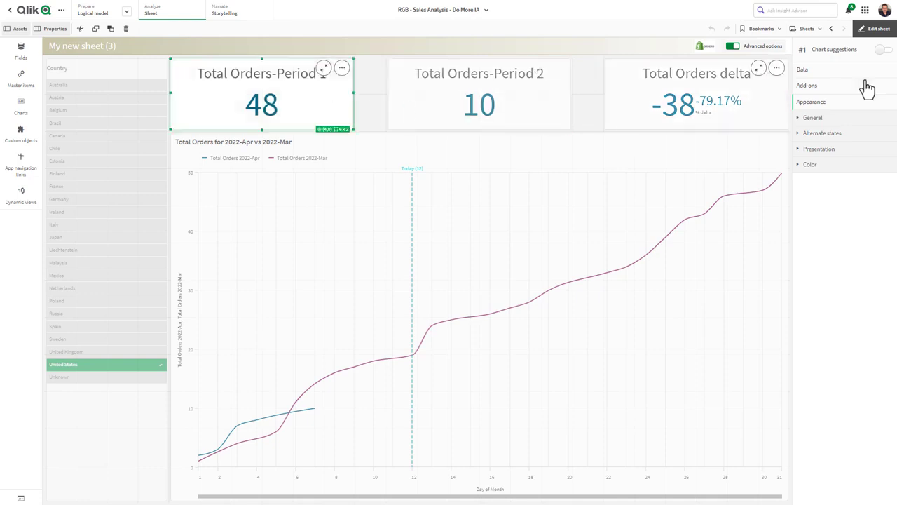
pyautogui.click(799, 32)
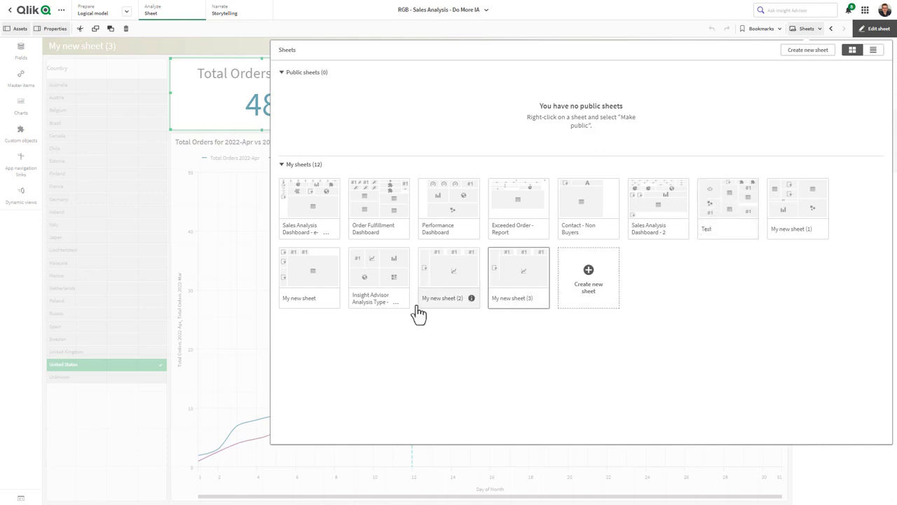
pyautogui.click(390, 293)
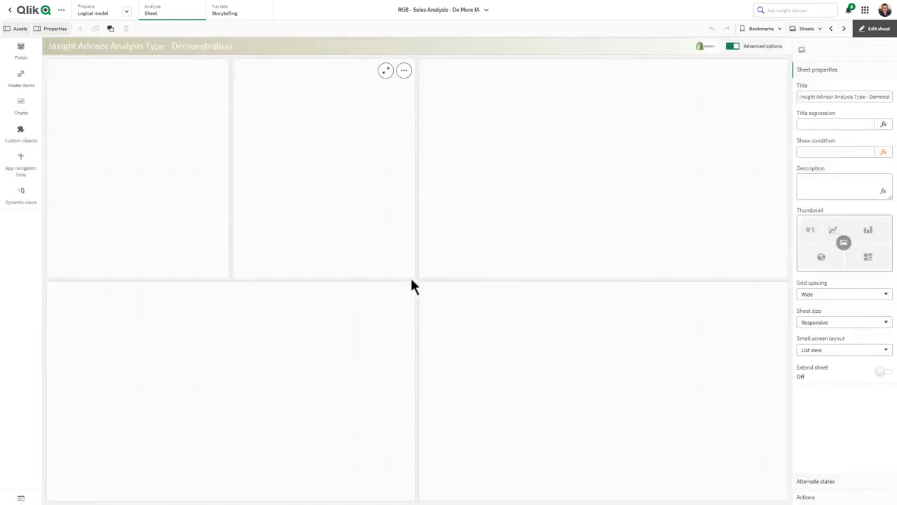